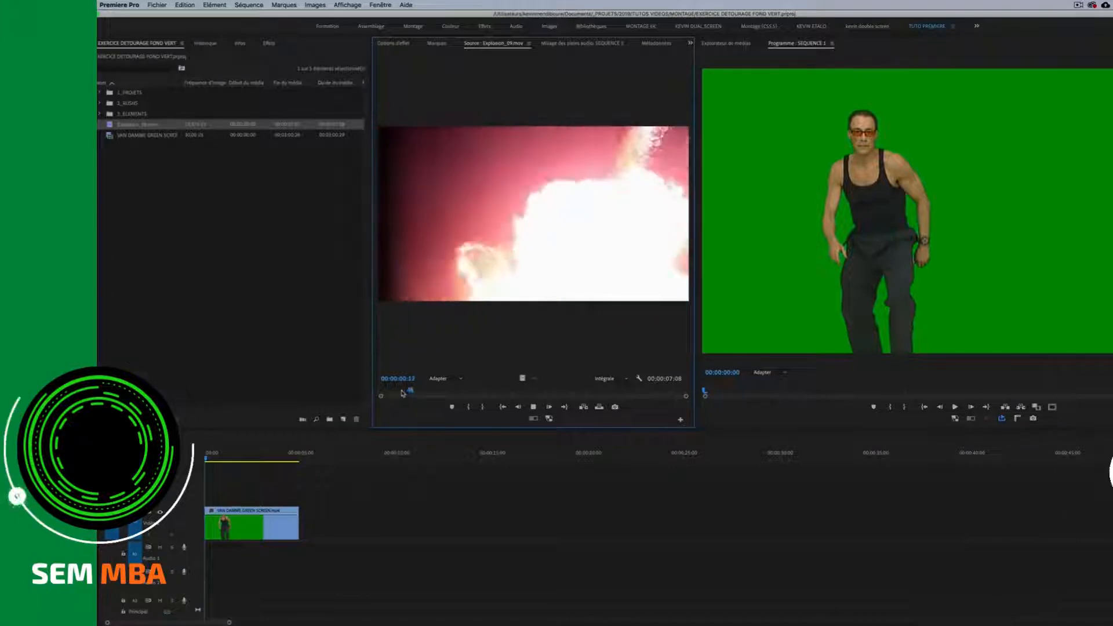
# Split the VAN DAMME GREEN SCREEN clip in the sequence at 00:00:02:10, on the frame where the shot changes
pyautogui.press('space')
pyautogui.moveTo(228, 455); pyautogui.dragTo(202, 456)
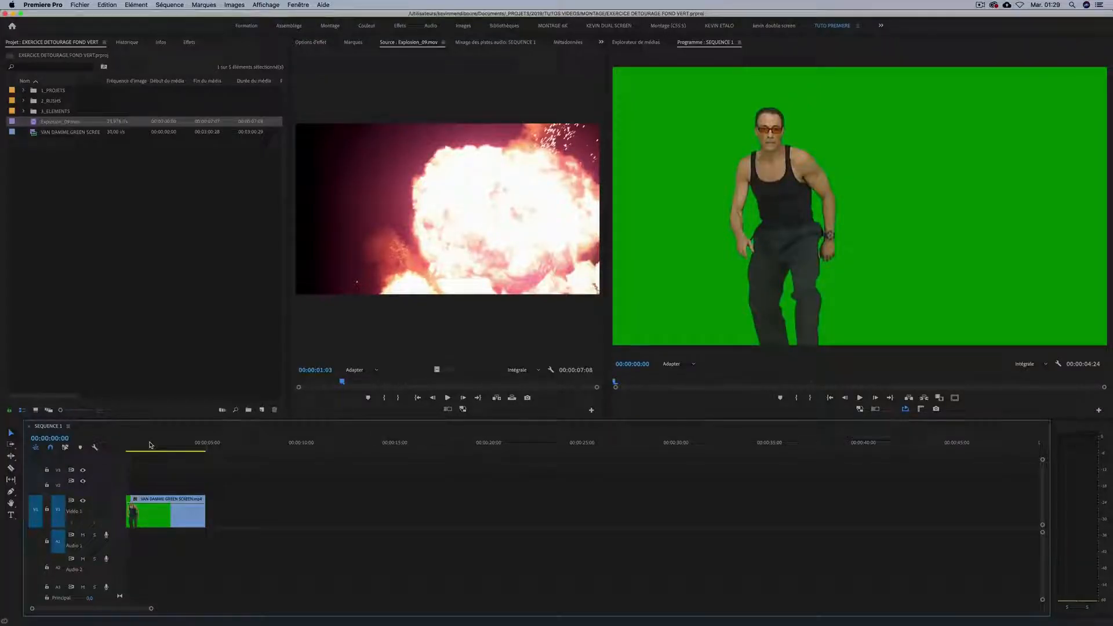
pyautogui.press('-')
pyautogui.press('=')
pyautogui.press('=')
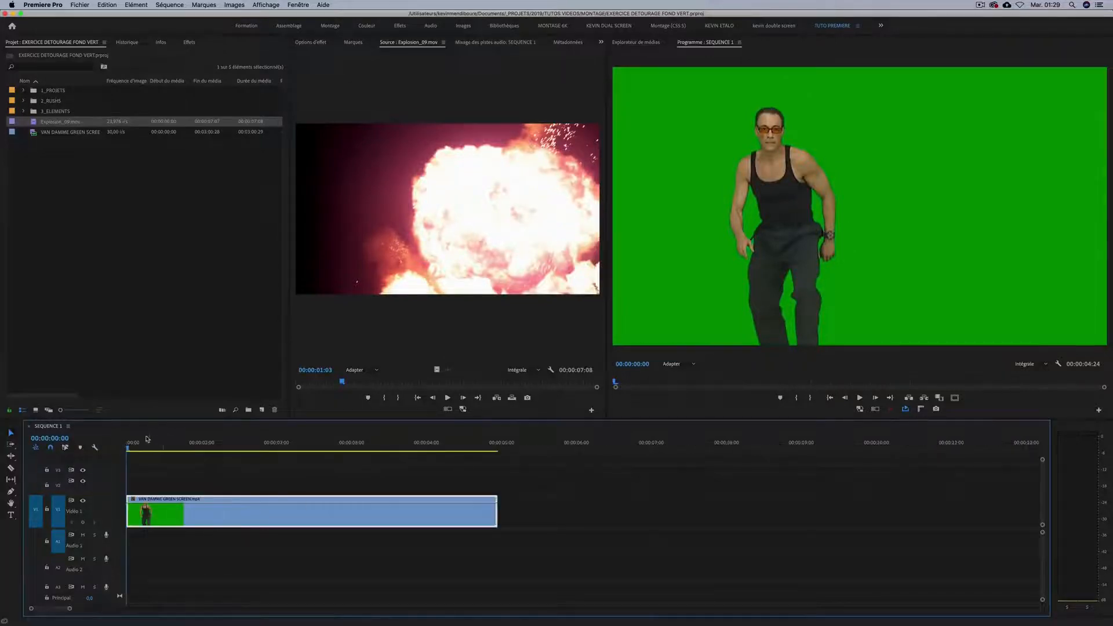
pyautogui.moveTo(146, 441); pyautogui.dragTo(298, 448)
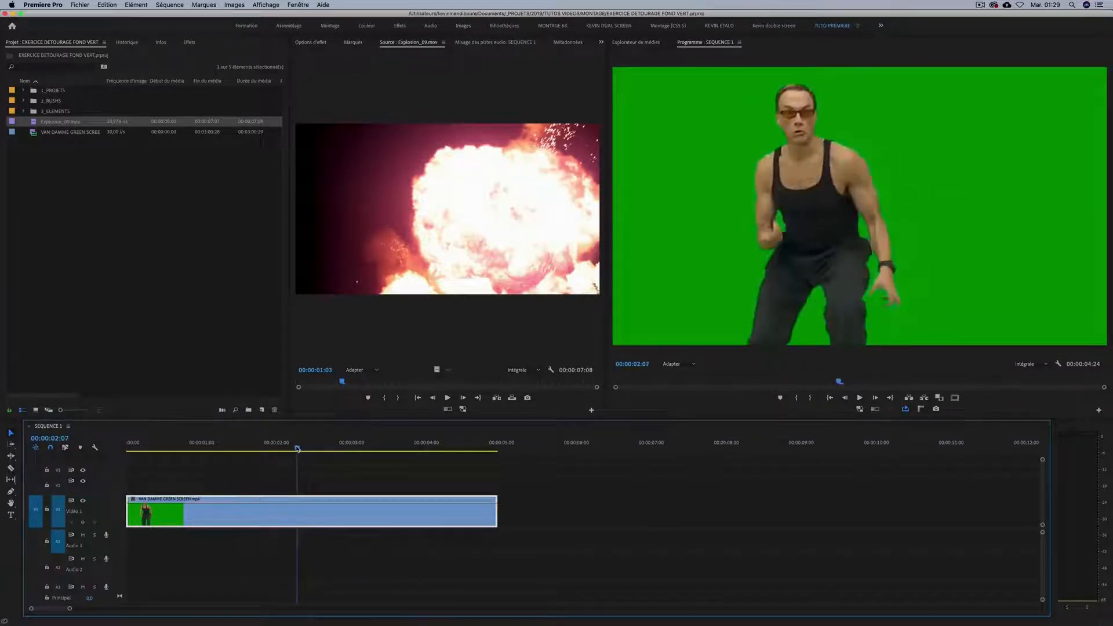
pyautogui.press('Right')
pyautogui.press('Right')
pyautogui.press('Right')
pyautogui.press('Right')
pyautogui.press('Left')
pyautogui.press('Left')
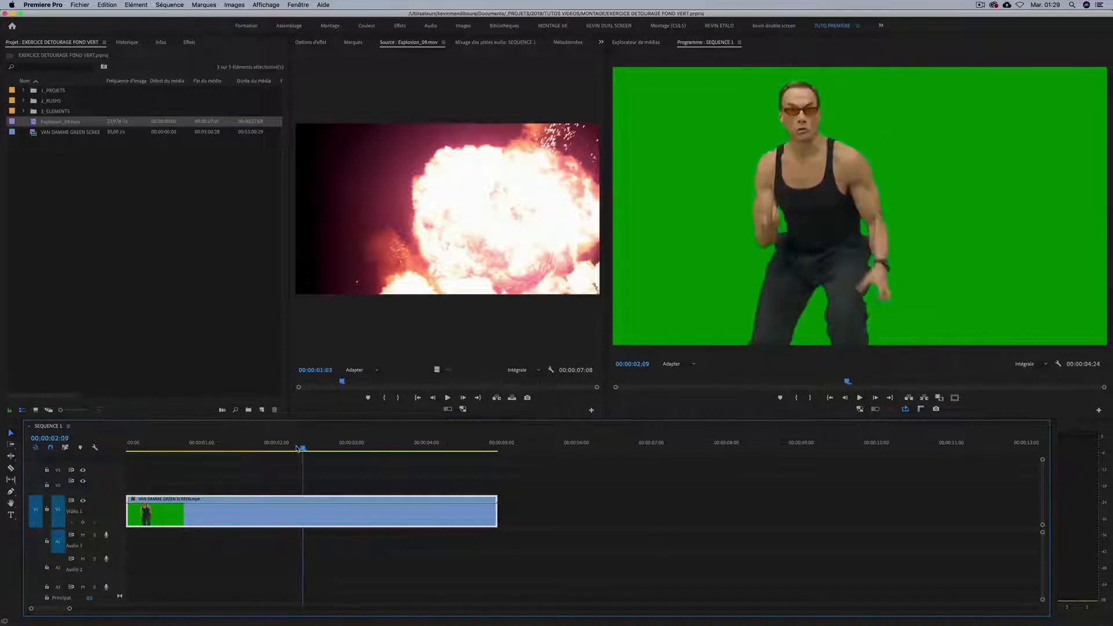
pyautogui.press('Right')
pyautogui.press('Left')
pyautogui.press('Right')
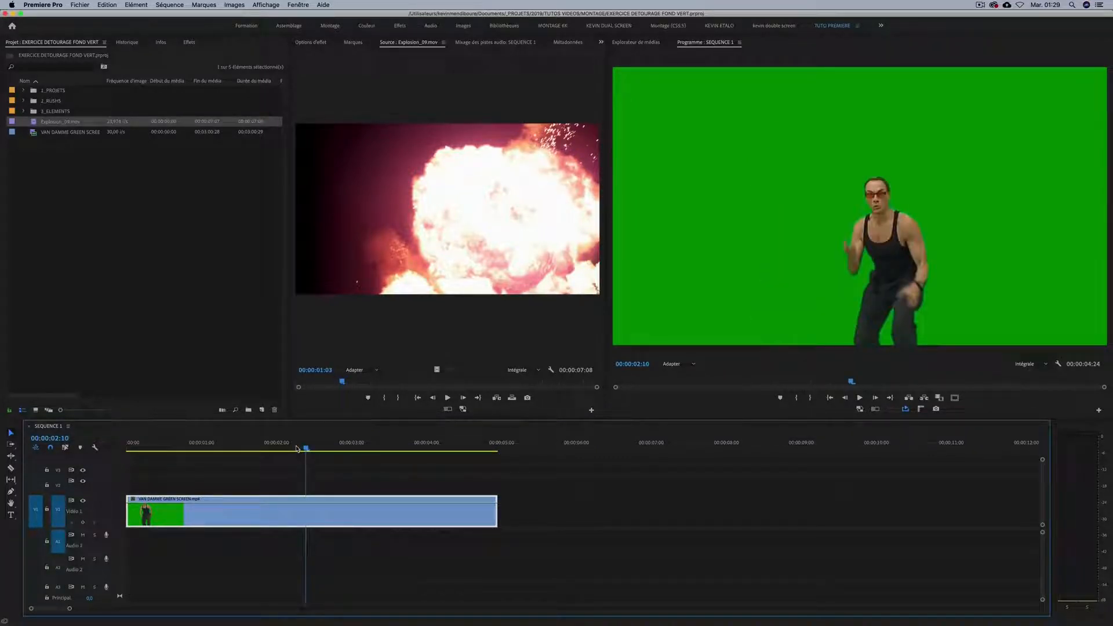
pyautogui.press('super+k')
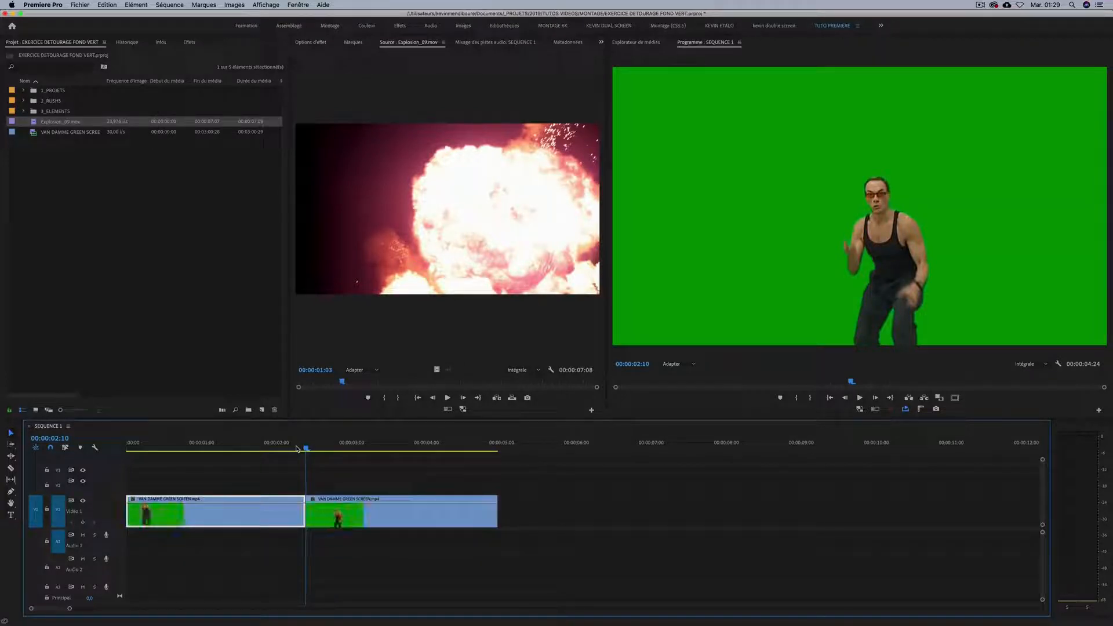
# Move both pieces of the green screen clip up from the first to the second video track, starting at 00:00:00:00
pyautogui.moveTo(306, 447); pyautogui.dragTo(126, 450)
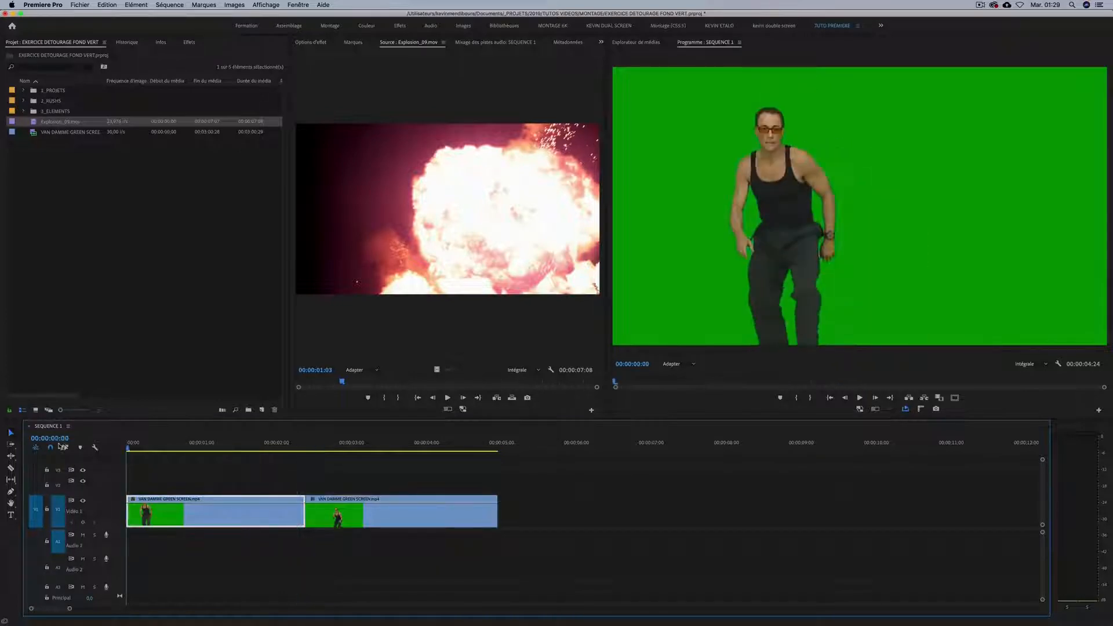
pyautogui.moveTo(348, 475); pyautogui.dragTo(229, 490)
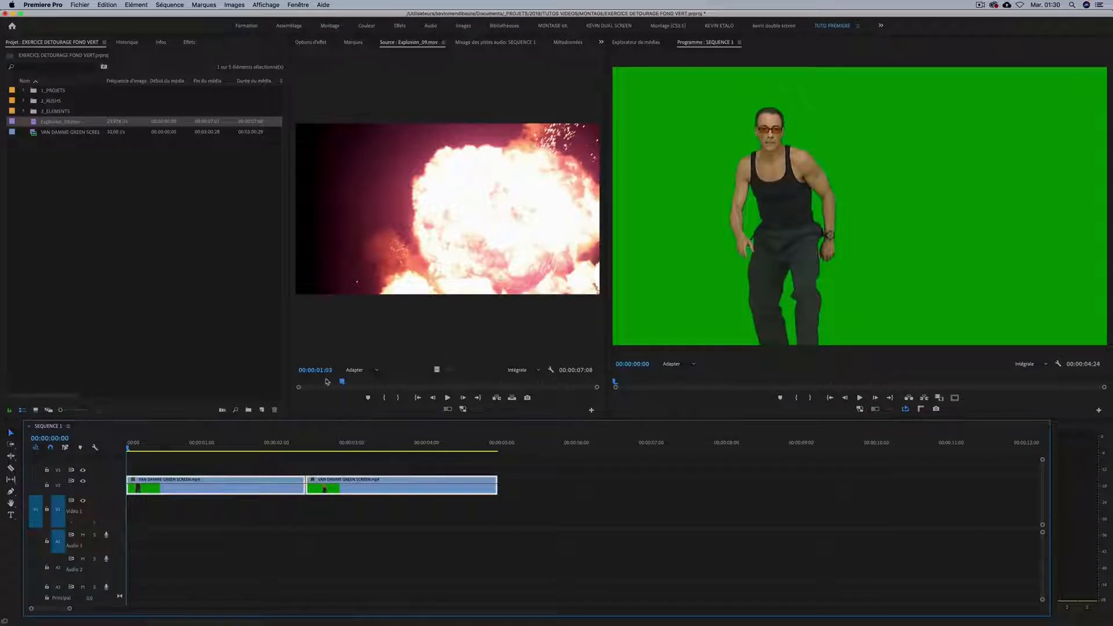
# Review Explosion_09.mov from its beginning and set its out point at 00:00:01:23 in the source
pyautogui.moveTo(328, 382); pyautogui.dragTo(290, 381)
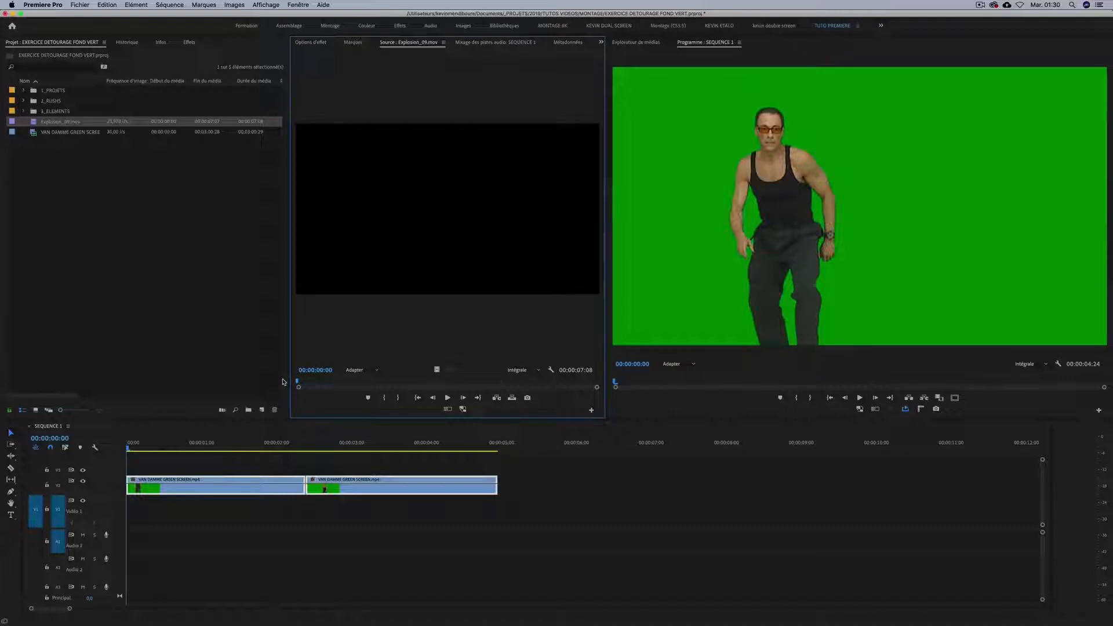
pyautogui.press('space')
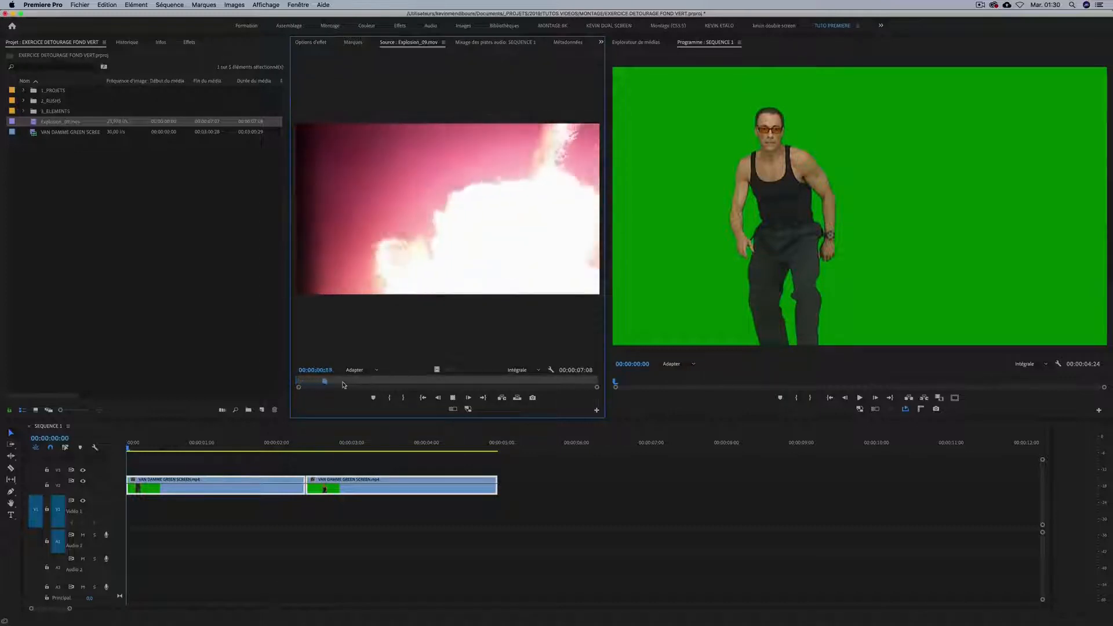
pyautogui.press('o')
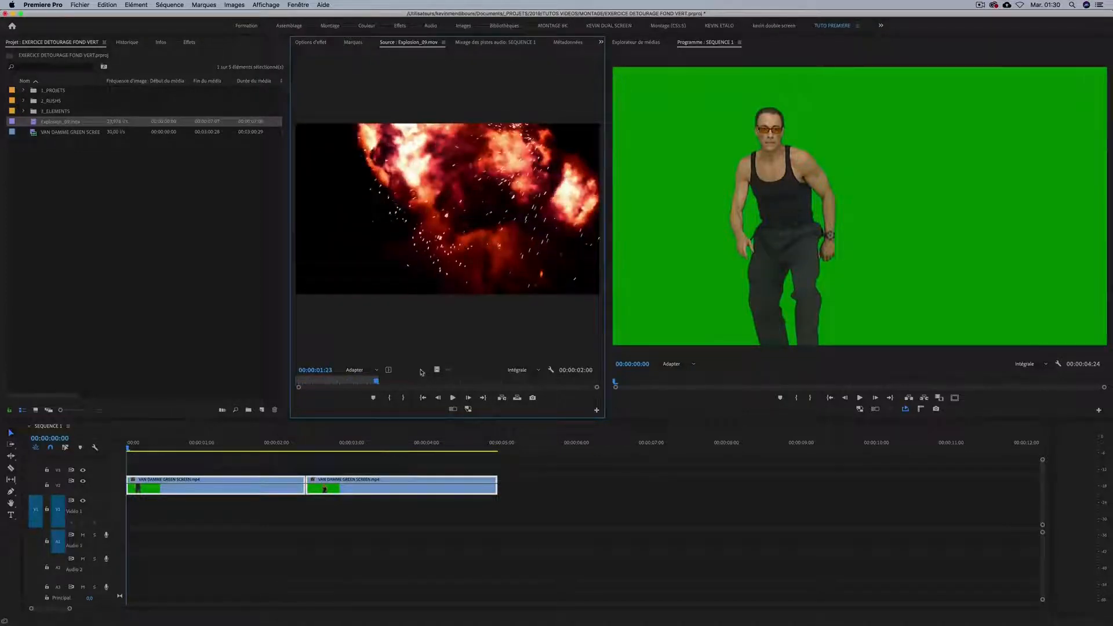
# Place the trimmed explosion at the start of Video 1, extend it to the end of the green screen clips and preview the sequence
pyautogui.moveTo(436, 367); pyautogui.dragTo(116, 509)
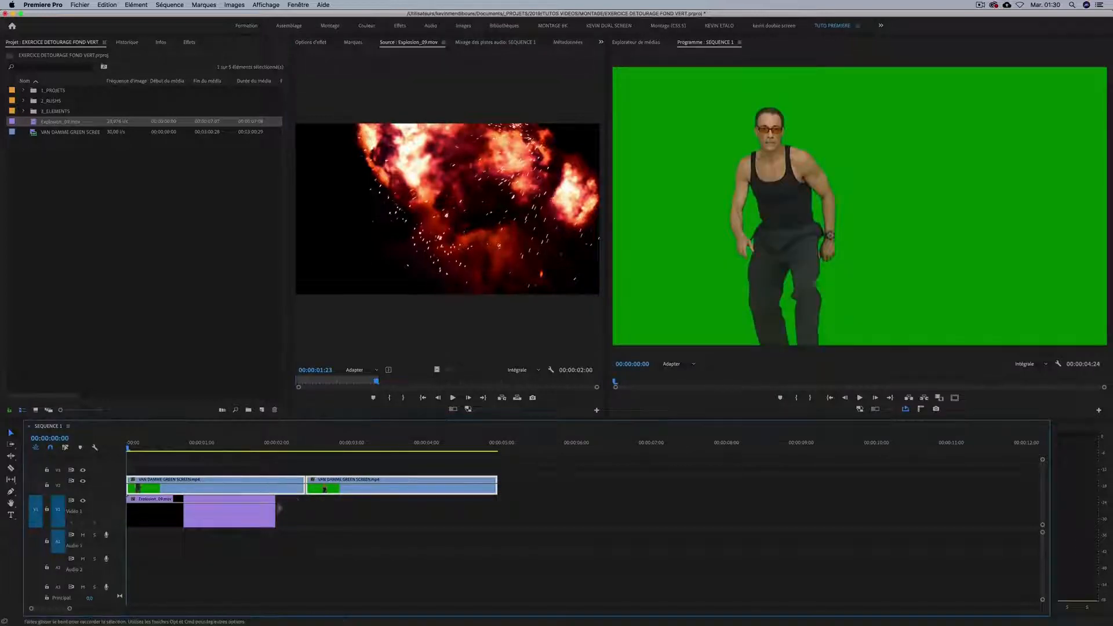
pyautogui.moveTo(275, 510); pyautogui.dragTo(498, 503)
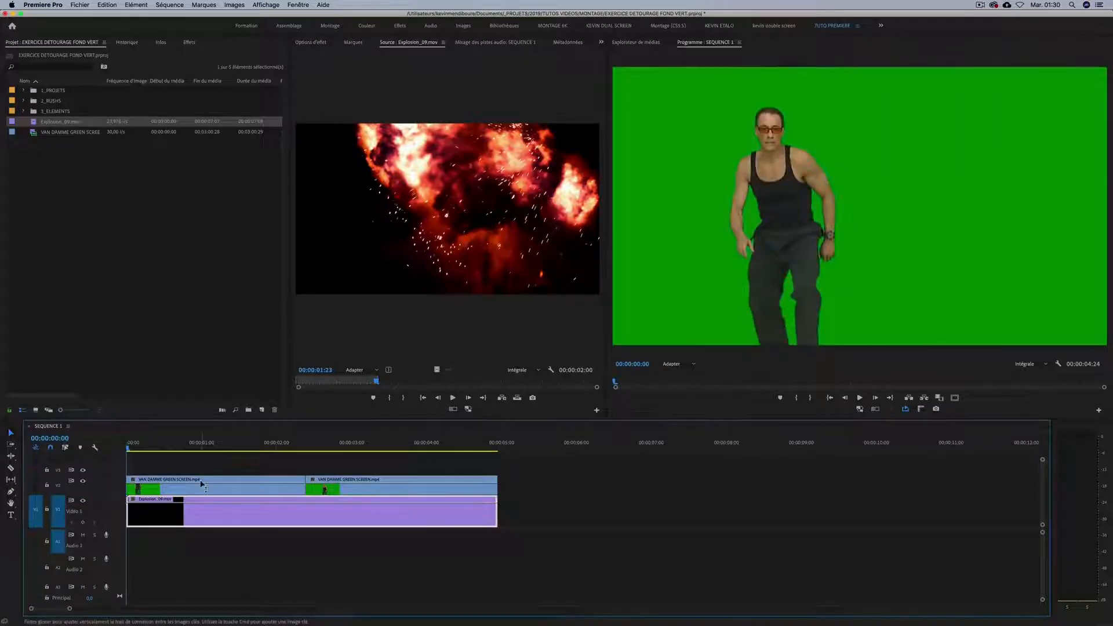
pyautogui.press('space')
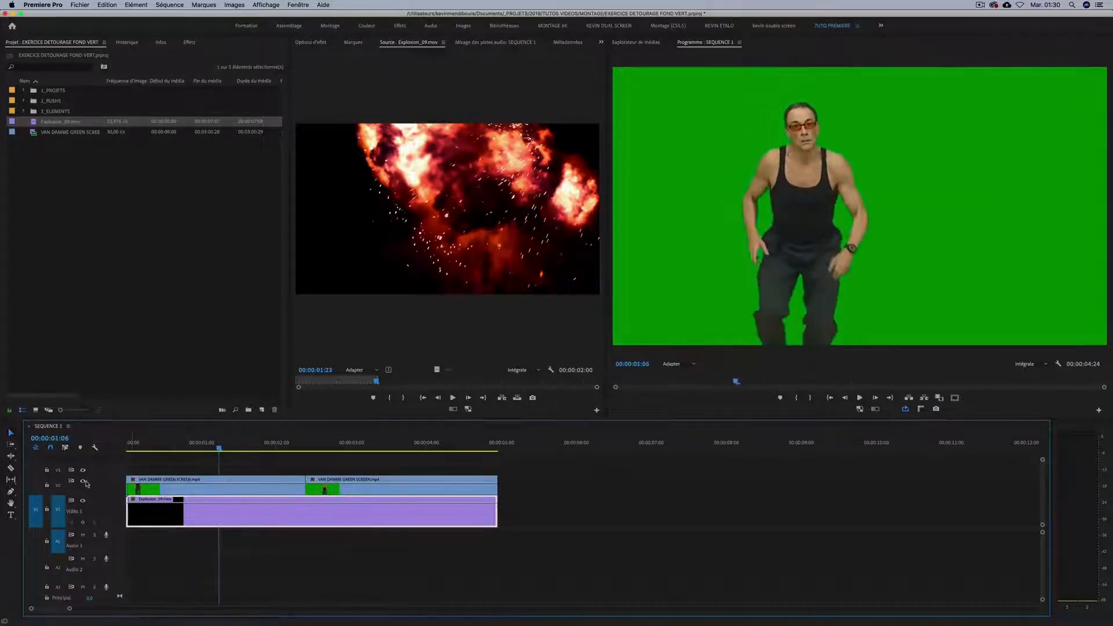
pyautogui.click(84, 482)
pyautogui.press('Home')
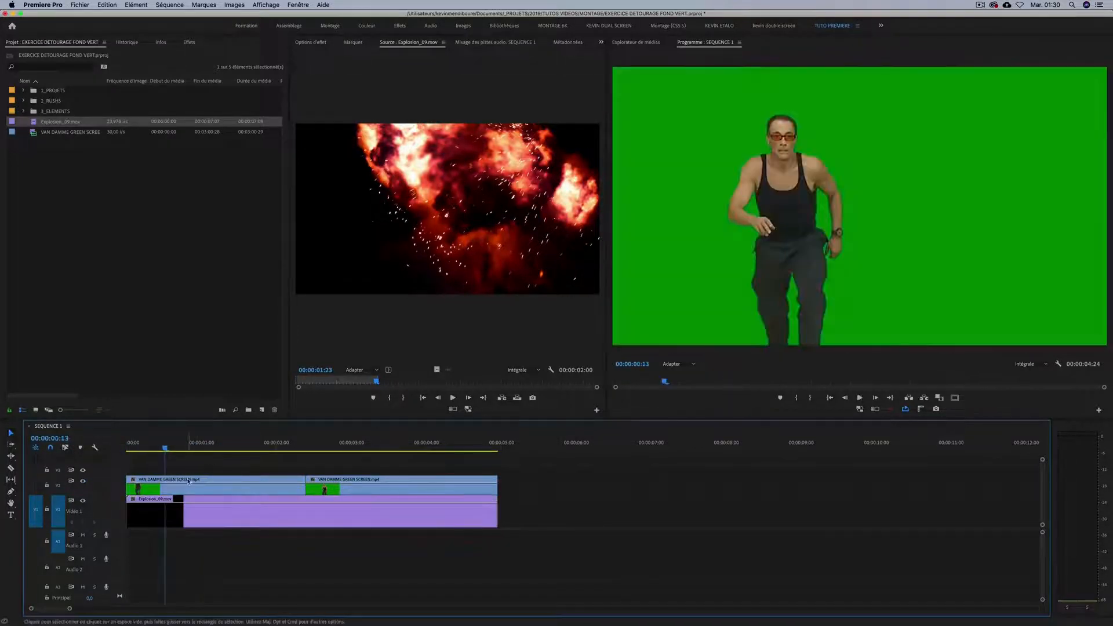
# Apply the UltraKey video effect to the first green screen clip and sample the green background as its key color
pyautogui.click(188, 481)
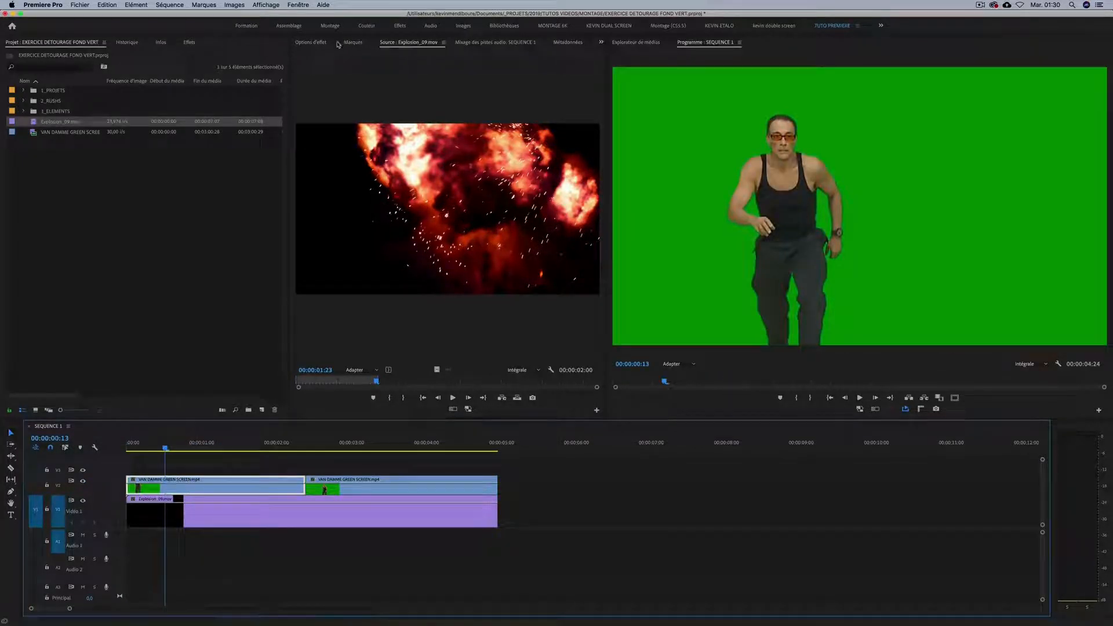
pyautogui.click(189, 43)
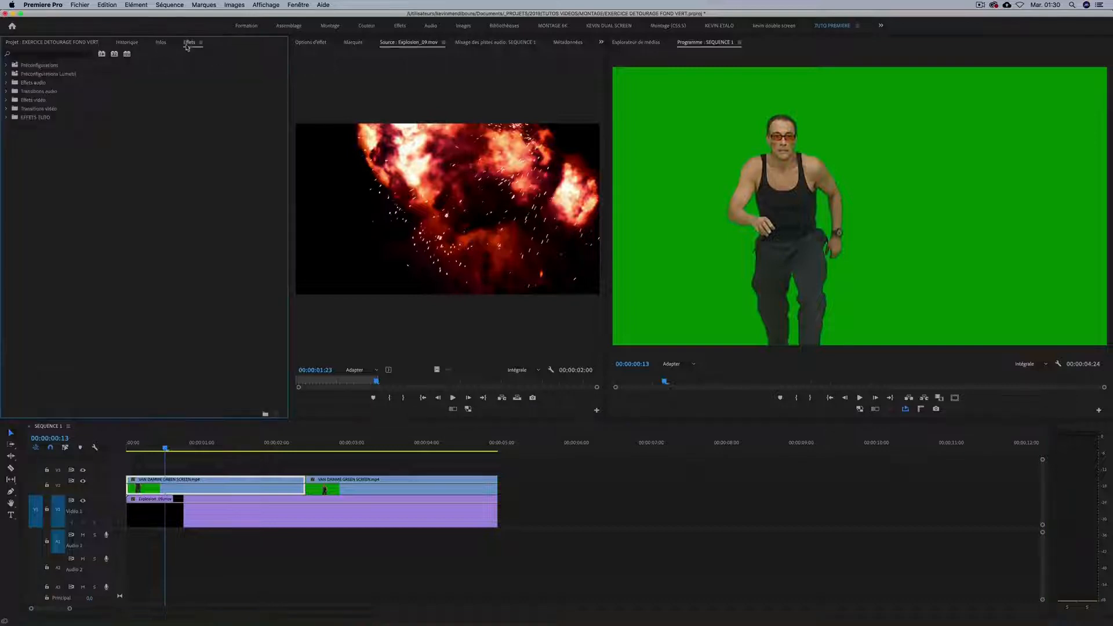
pyautogui.click(64, 55)
pyautogui.write('key')
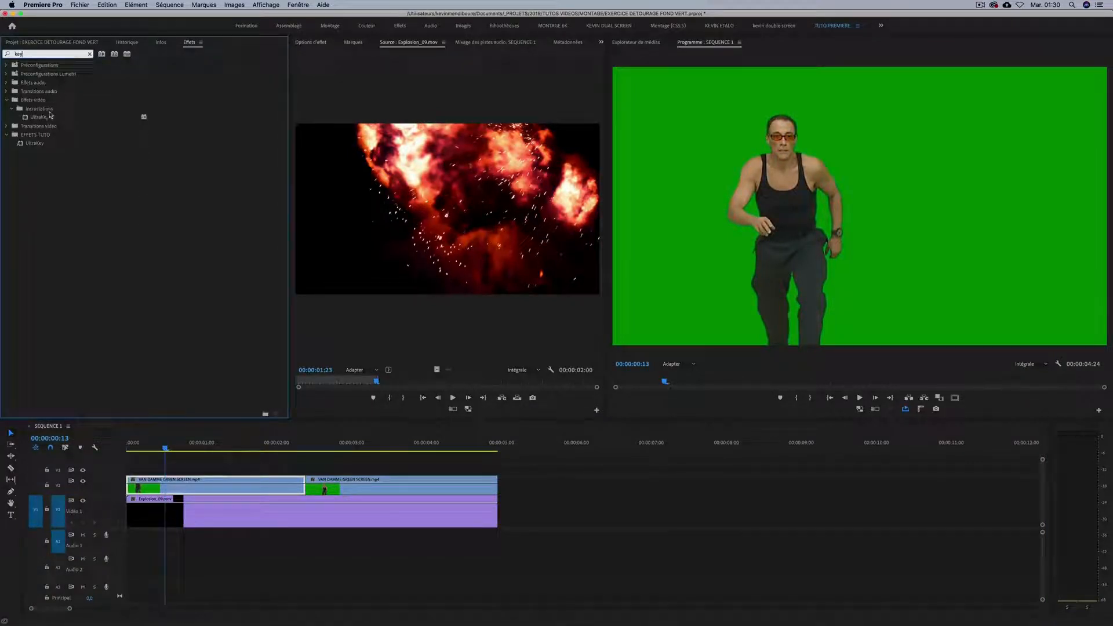
pyautogui.moveTo(50, 115); pyautogui.dragTo(242, 504)
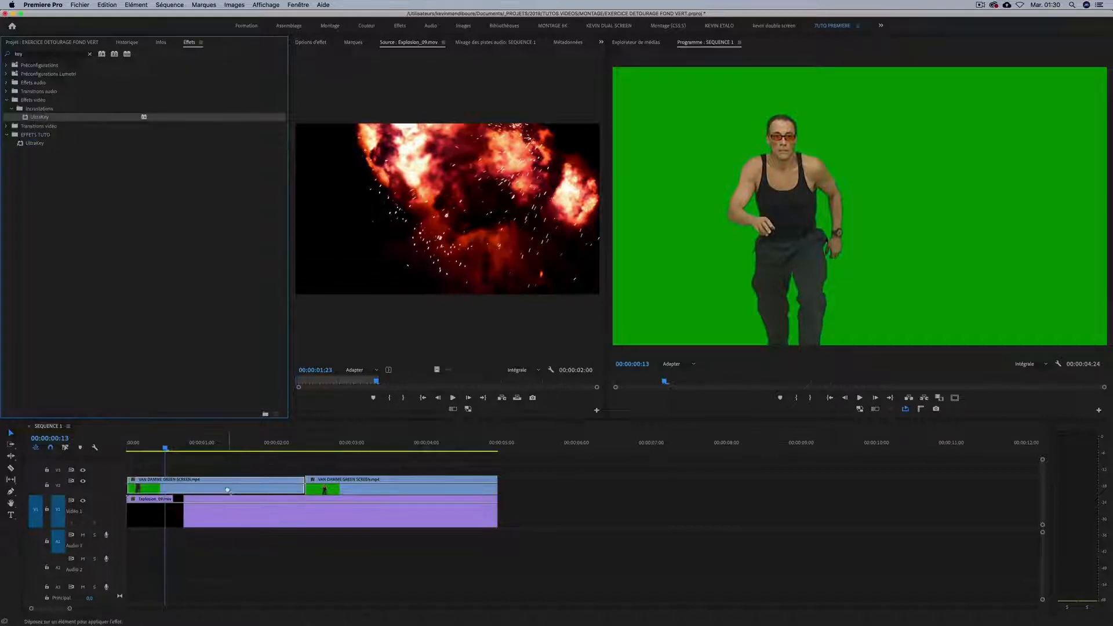
pyautogui.click(315, 43)
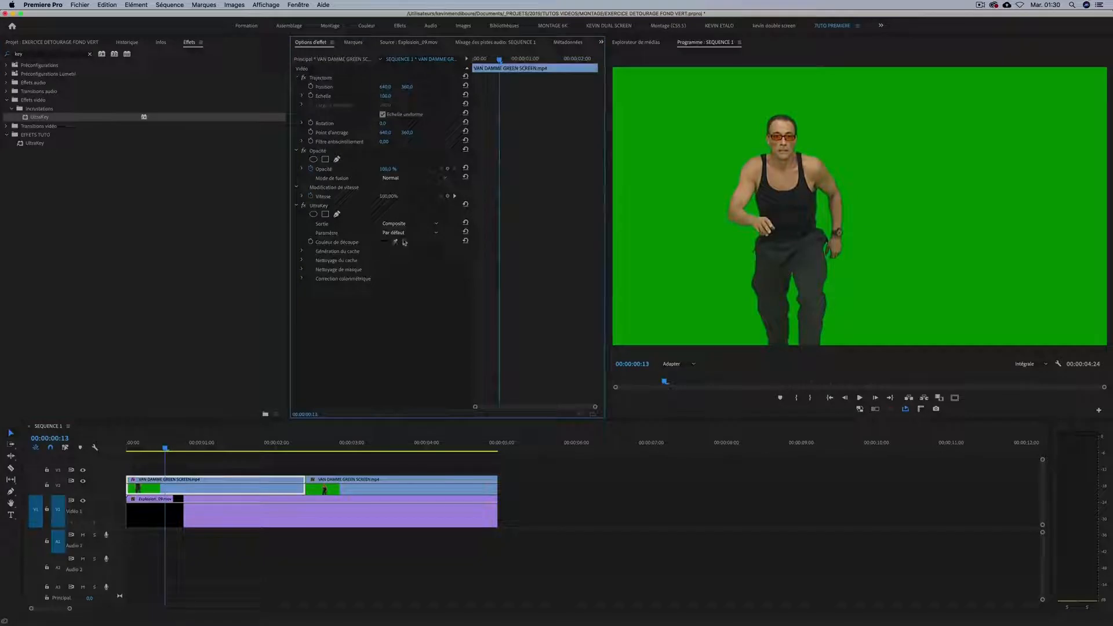
pyautogui.click(884, 111)
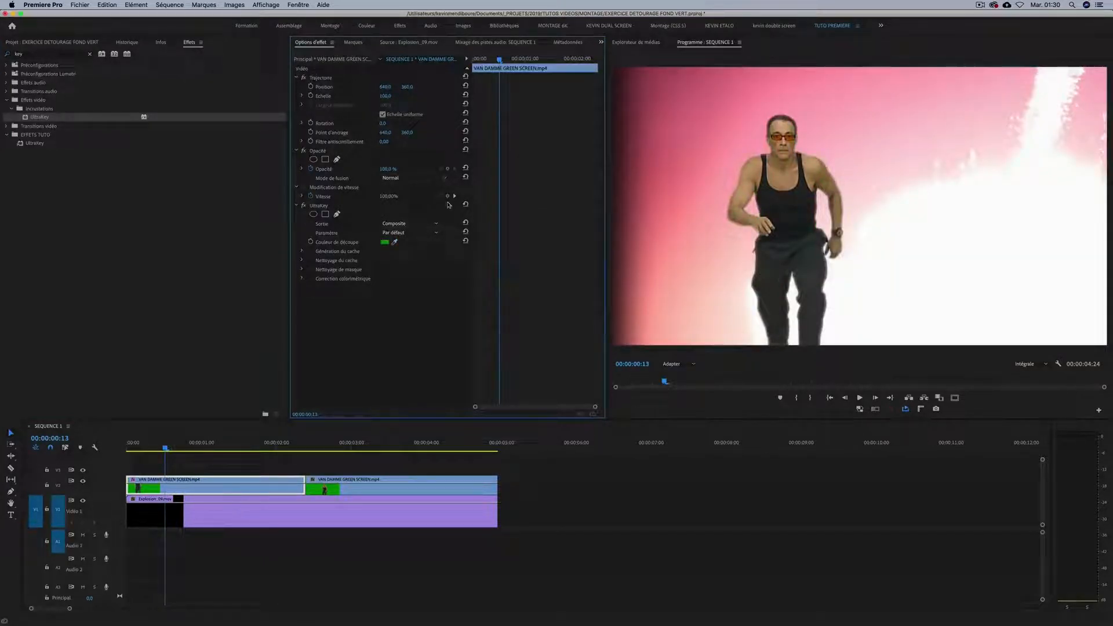
# Copy the UltraKey effect with its settings to the second green screen clip and play the sequence to check the keying
pyautogui.click(322, 206)
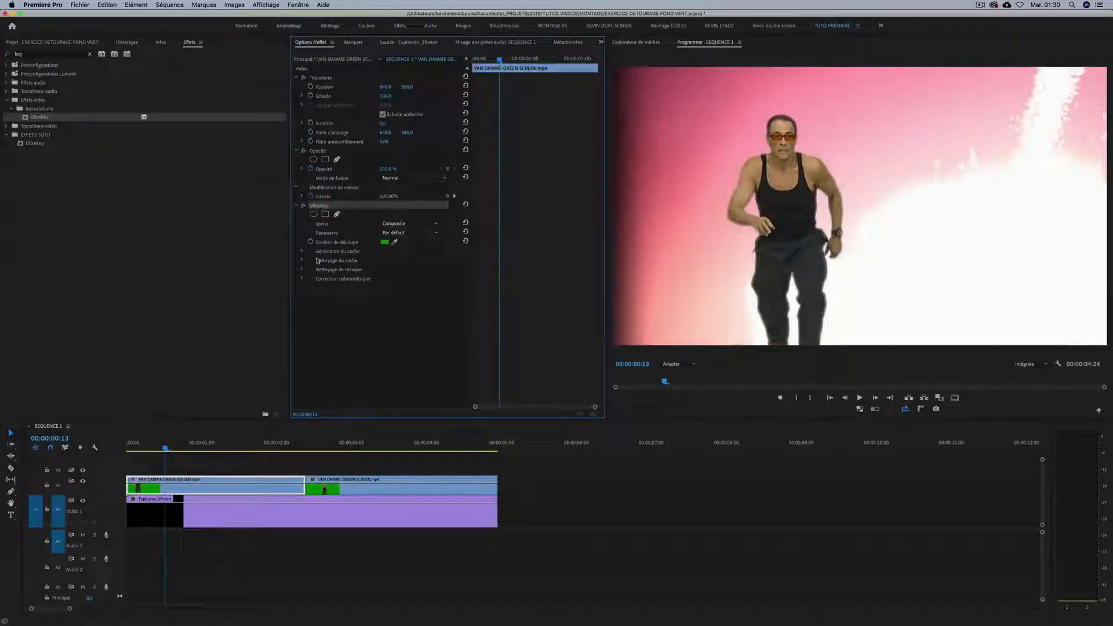
pyautogui.click(360, 446)
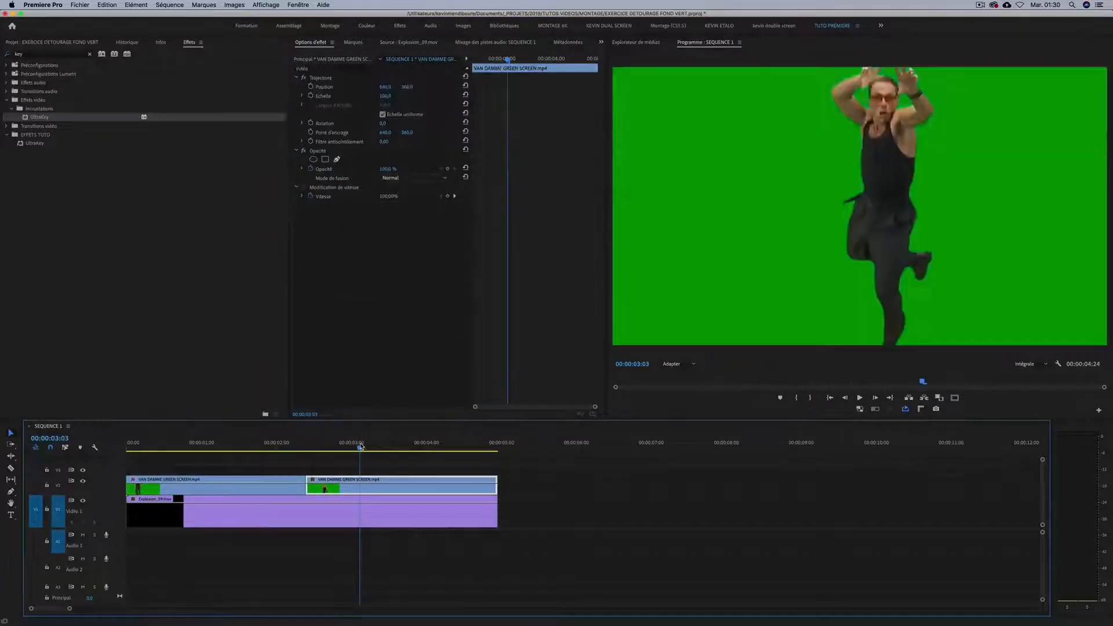
pyautogui.press('super+v')
pyautogui.moveTo(367, 444); pyautogui.dragTo(127, 445)
pyautogui.press('space')
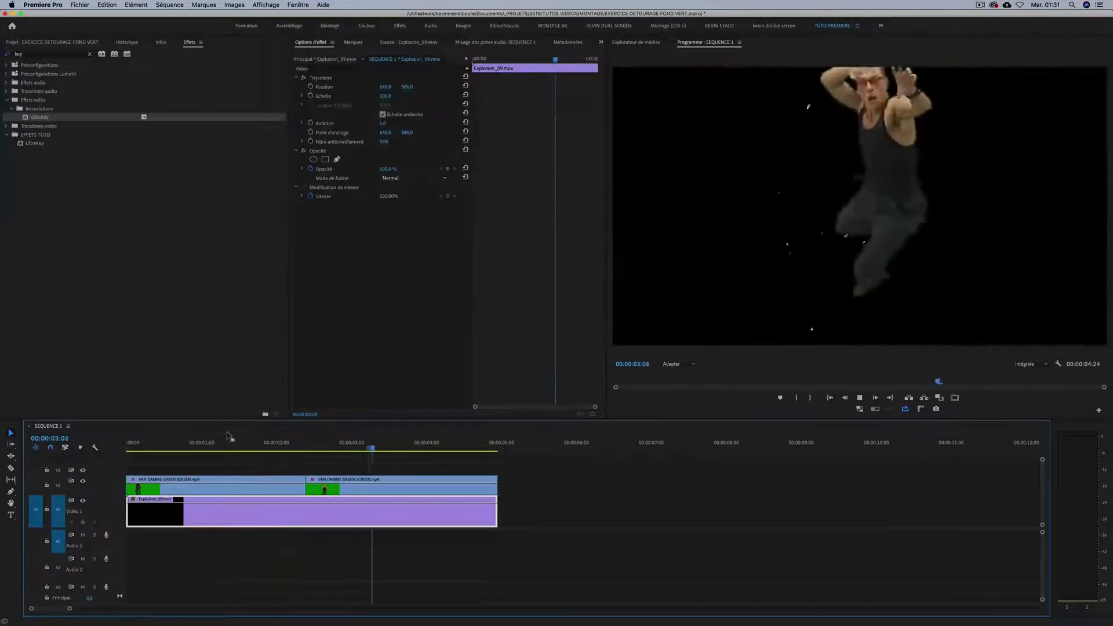
pyautogui.press('space')
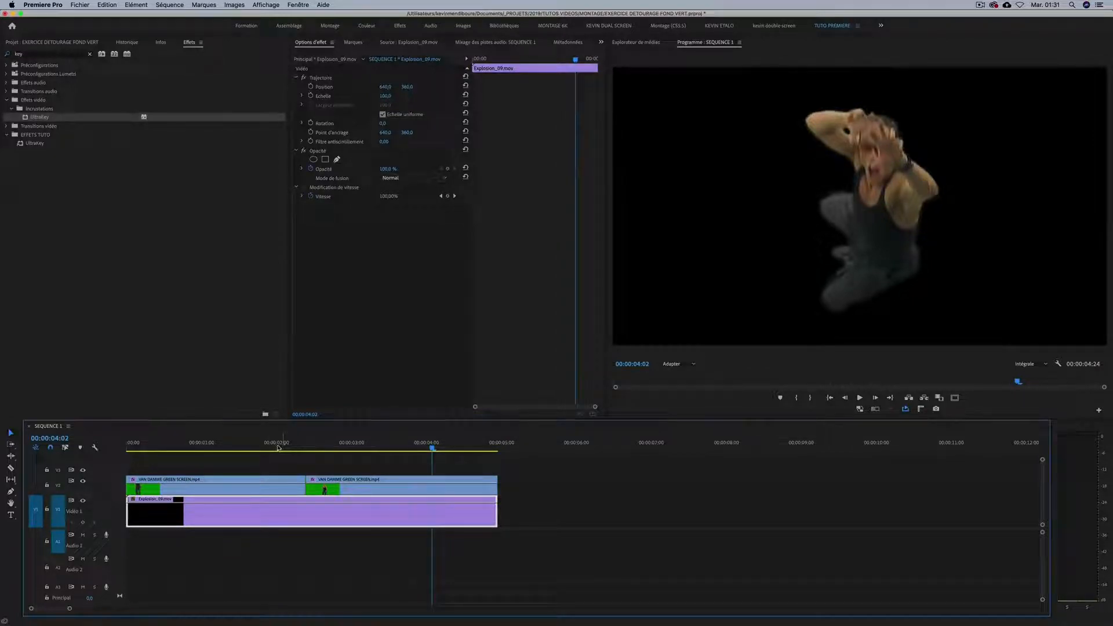
# Find the Courbes RVB effect and apply it to the first green screen clip, with the playhead at 00:00:01:21
pyautogui.moveTo(278, 447)
pyautogui.mouseDown()
pyautogui.moveTo(160, 447)
pyautogui.moveTo(264, 435)
pyautogui.mouseUp()
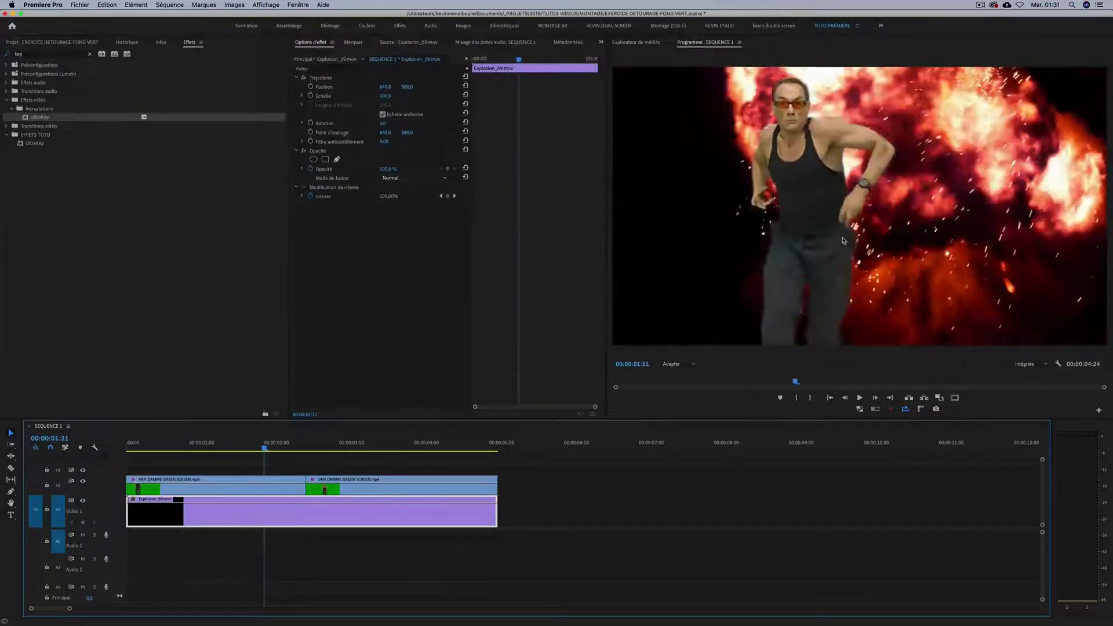
pyautogui.click(272, 467)
pyautogui.click(272, 484)
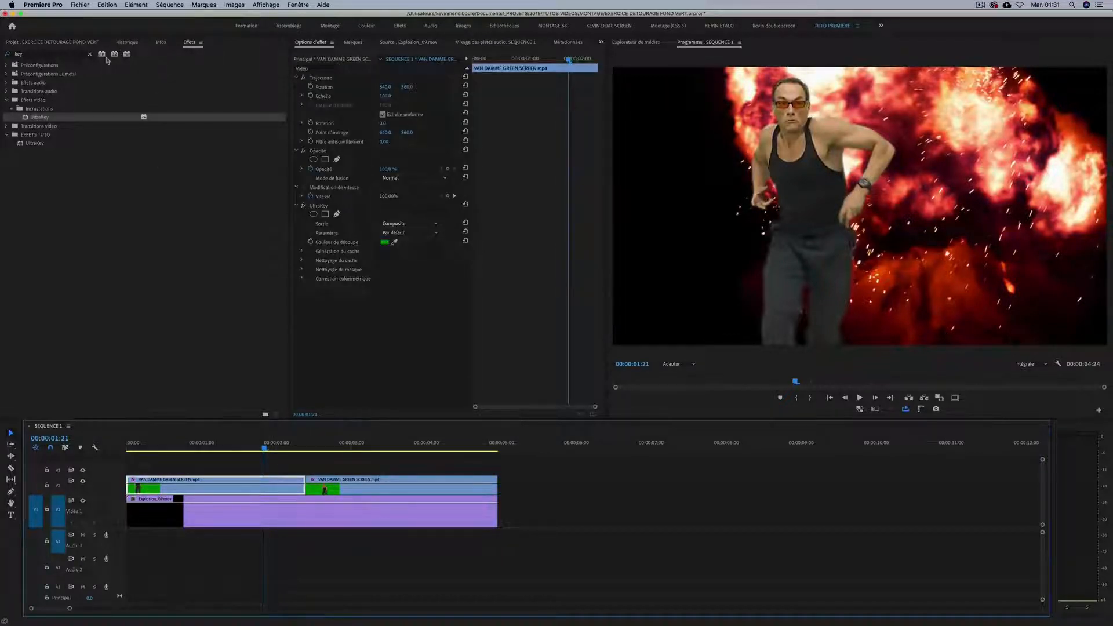
pyautogui.click(33, 54)
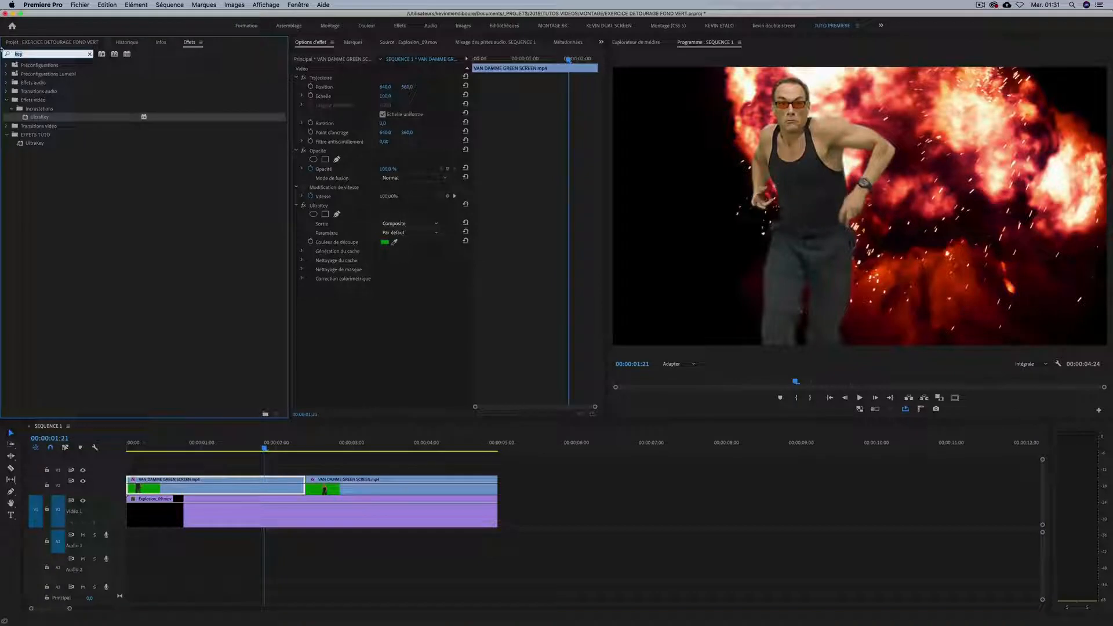
pyautogui.write('courbes')
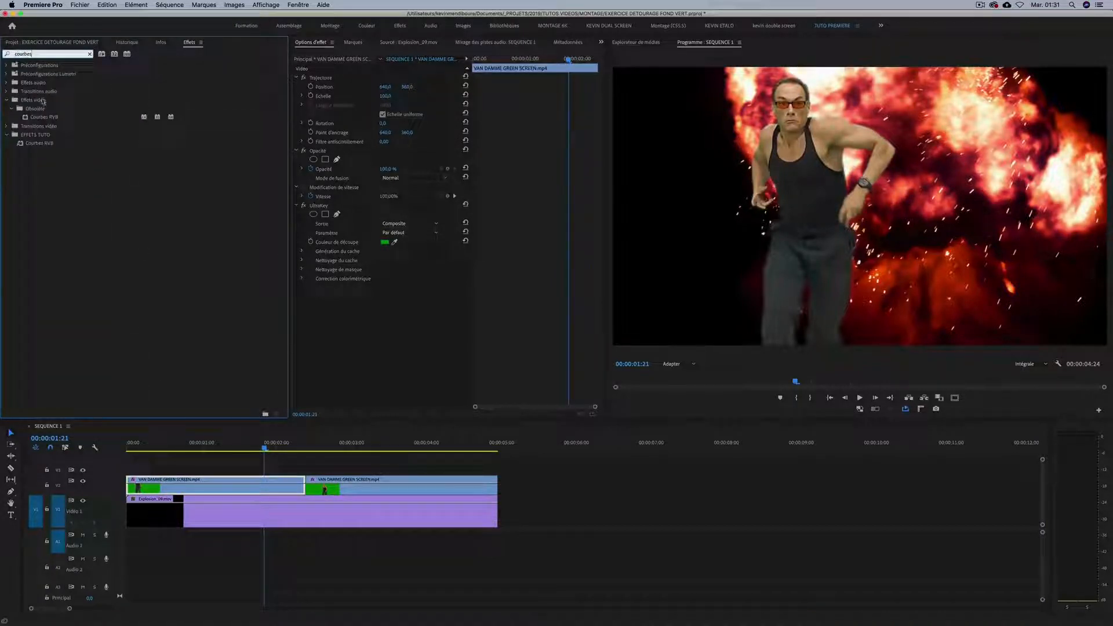
pyautogui.moveTo(41, 120); pyautogui.dragTo(233, 482)
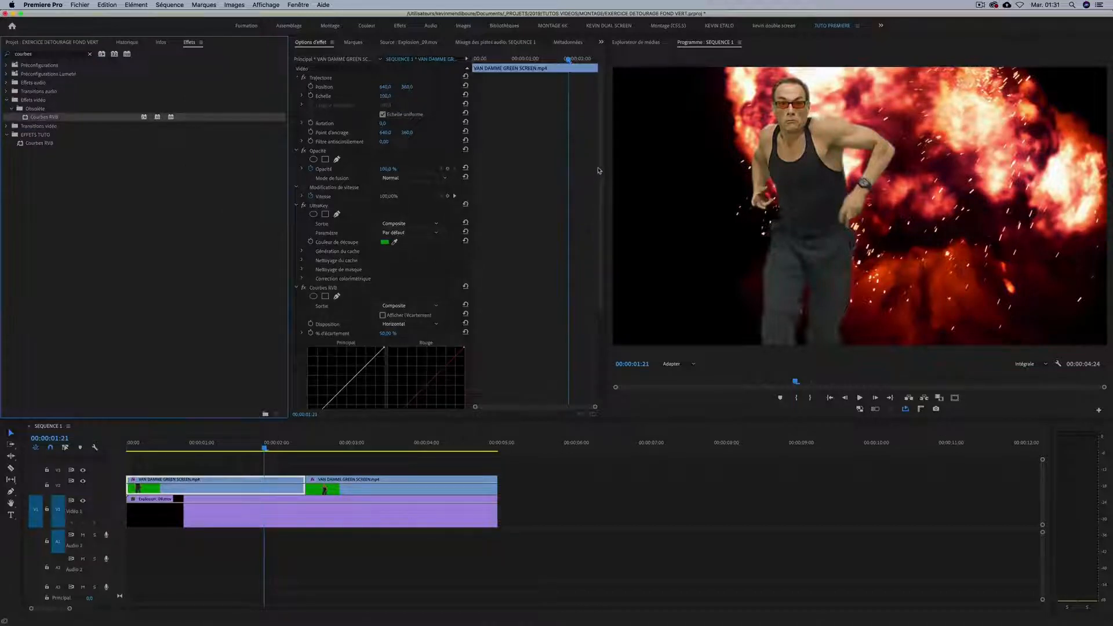
# Shape the Principal curve of Courbes RVB into a gentle S with three points, lowering the shadows and midtones and raising the highlights
pyautogui.moveTo(600, 173); pyautogui.dragTo(602, 257)
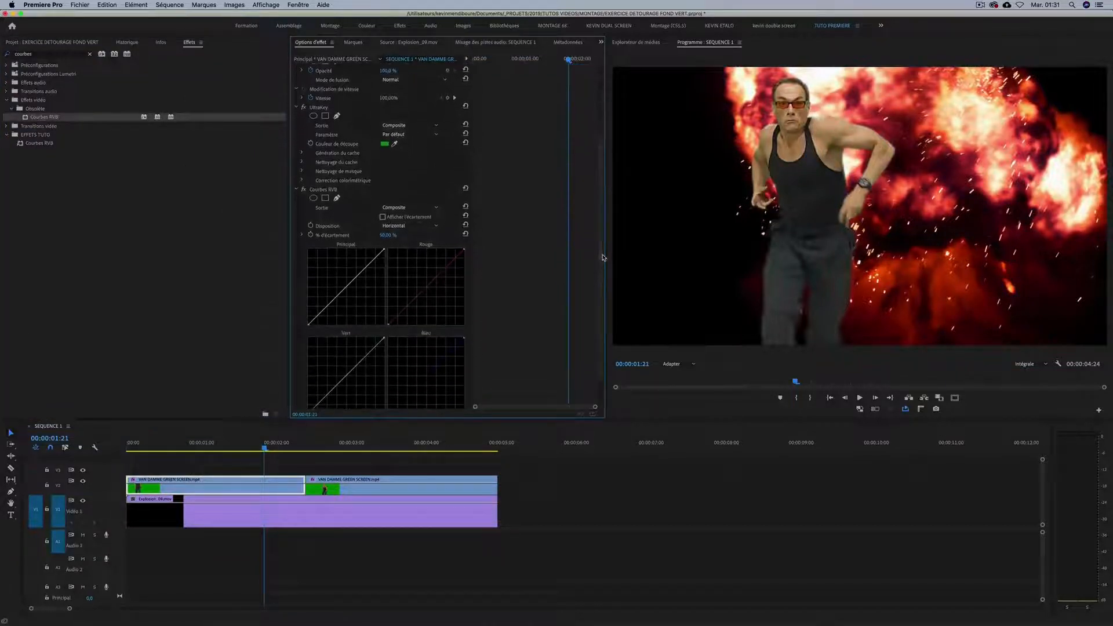
pyautogui.scroll(-3, 603, 211)
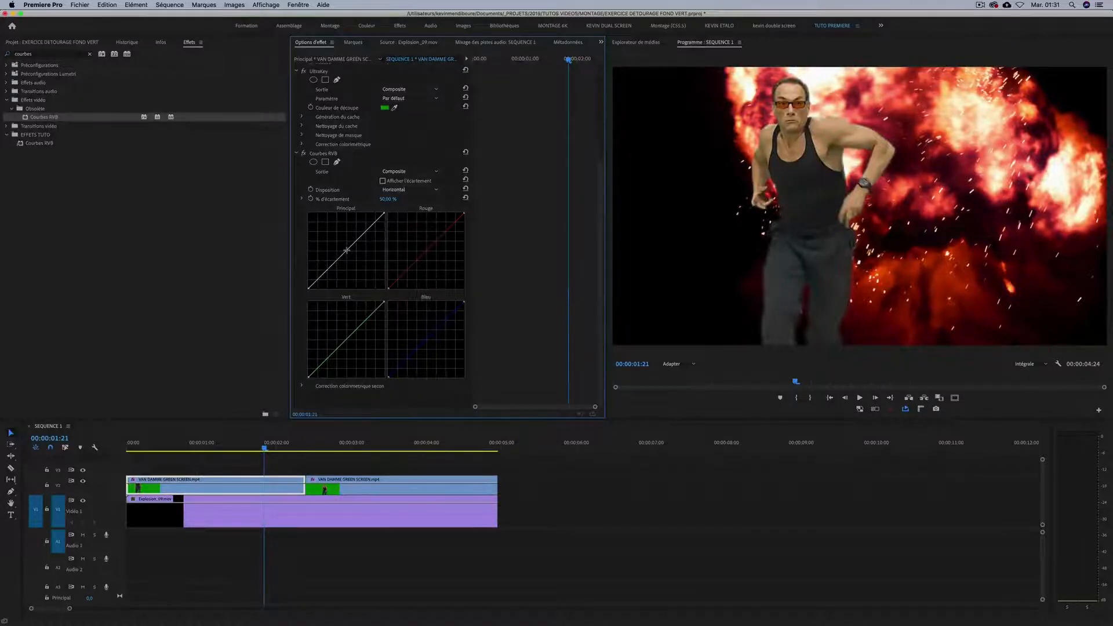
pyautogui.moveTo(347, 249); pyautogui.dragTo(348, 253)
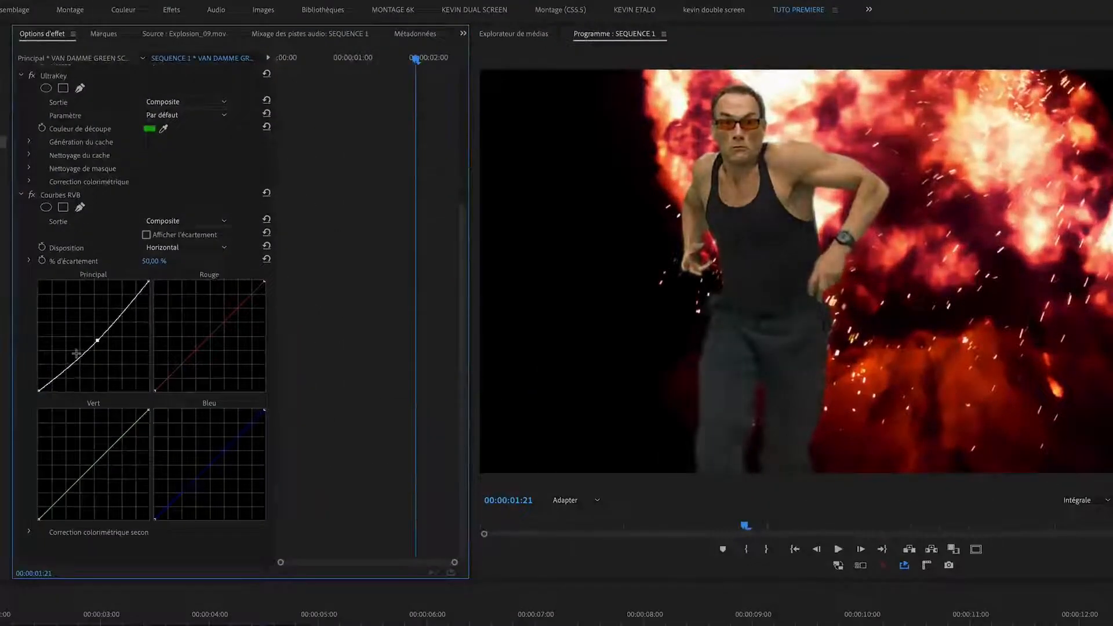
pyautogui.moveTo(69, 365); pyautogui.dragTo(56, 382)
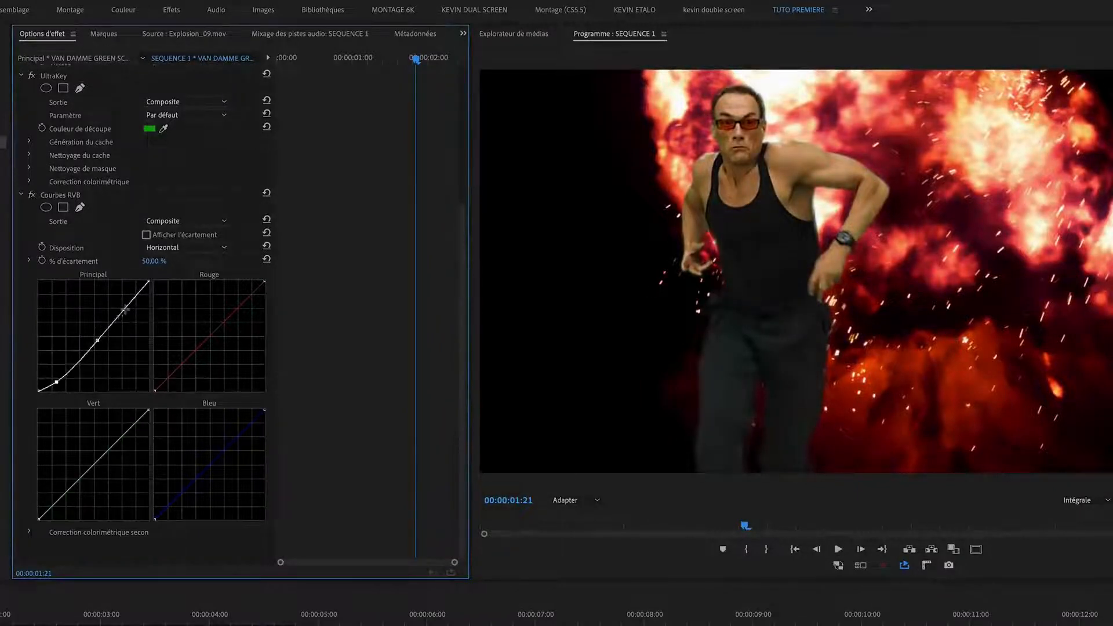
pyautogui.moveTo(125, 309); pyautogui.dragTo(120, 308)
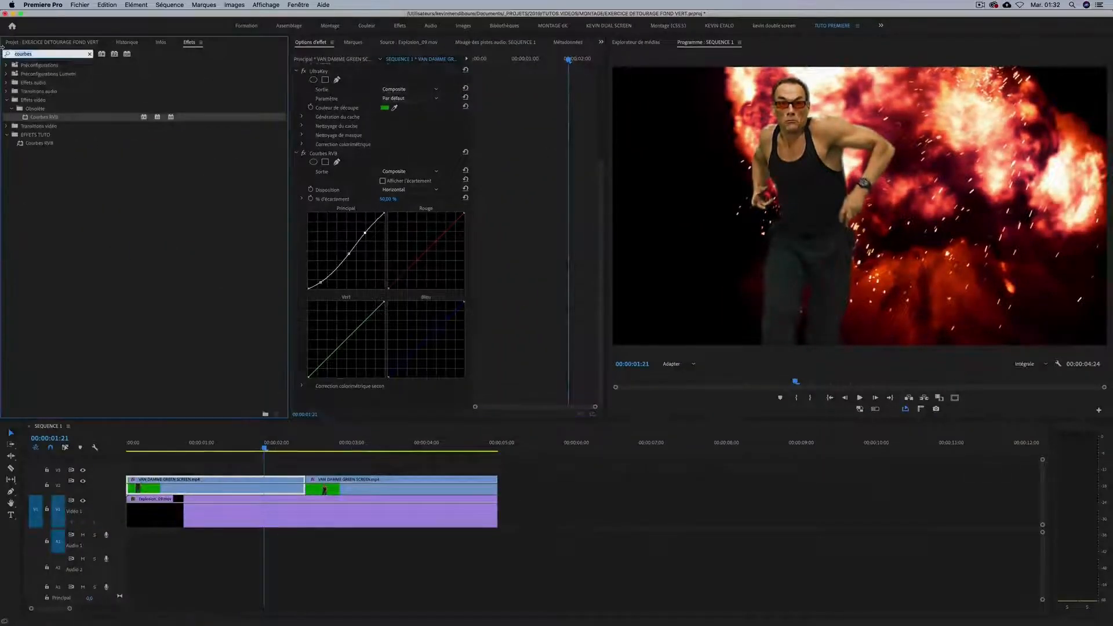
# Apply the Niveaux effect to the first green screen clip and set its RVB input black level to 4 and input white level to 203
pyautogui.write('niveau')
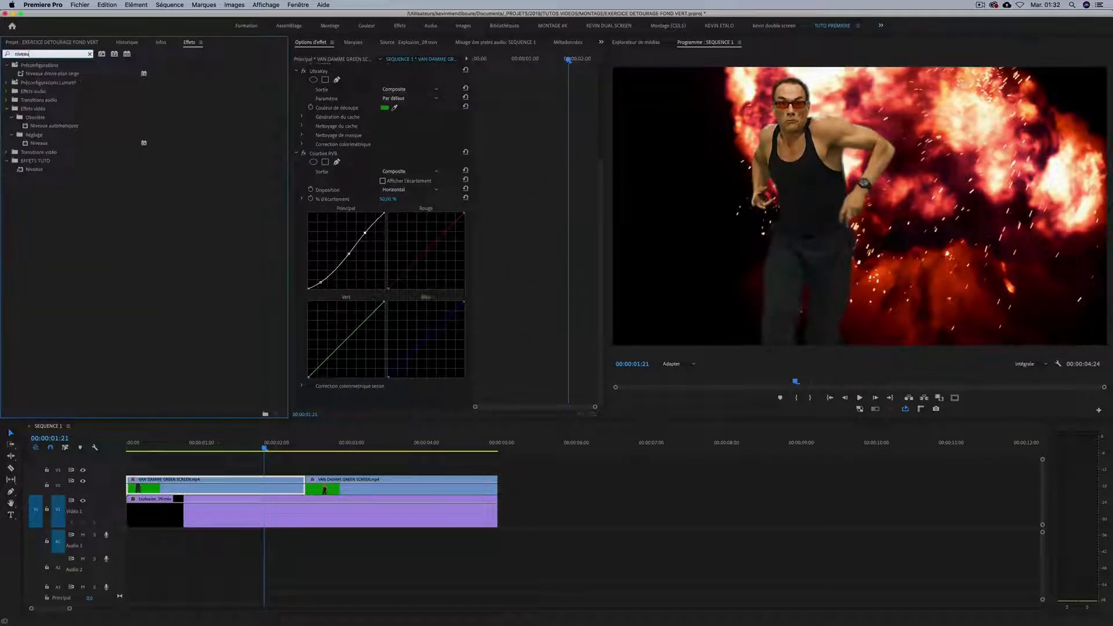
pyautogui.moveTo(39, 144); pyautogui.dragTo(230, 483)
pyautogui.moveTo(601, 211); pyautogui.dragTo(601, 305)
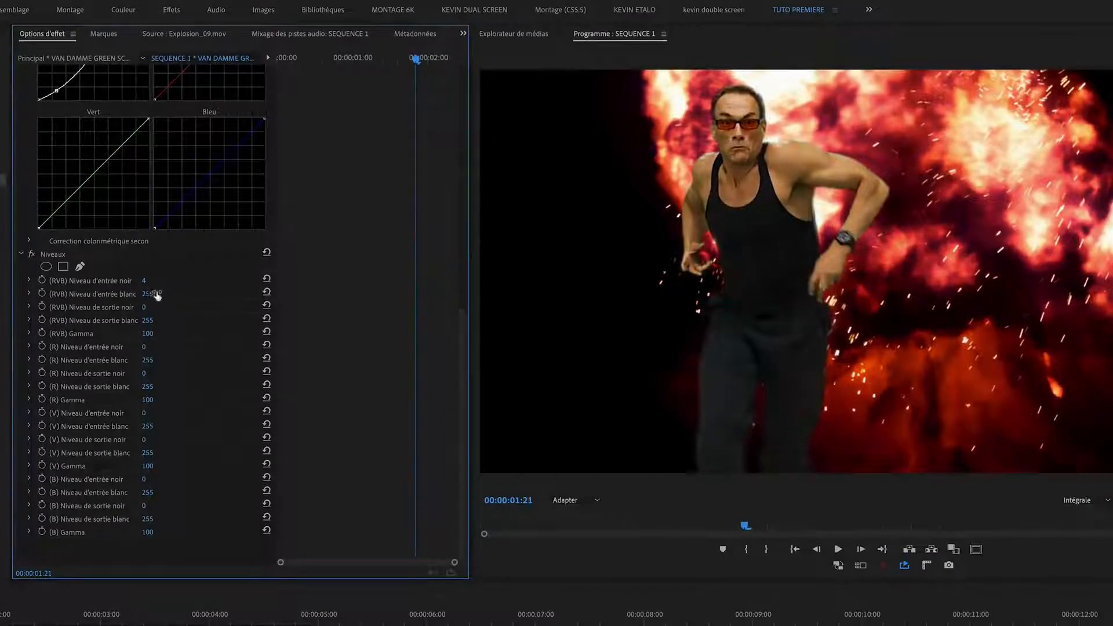
pyautogui.moveTo(149, 294); pyautogui.dragTo(125, 293)
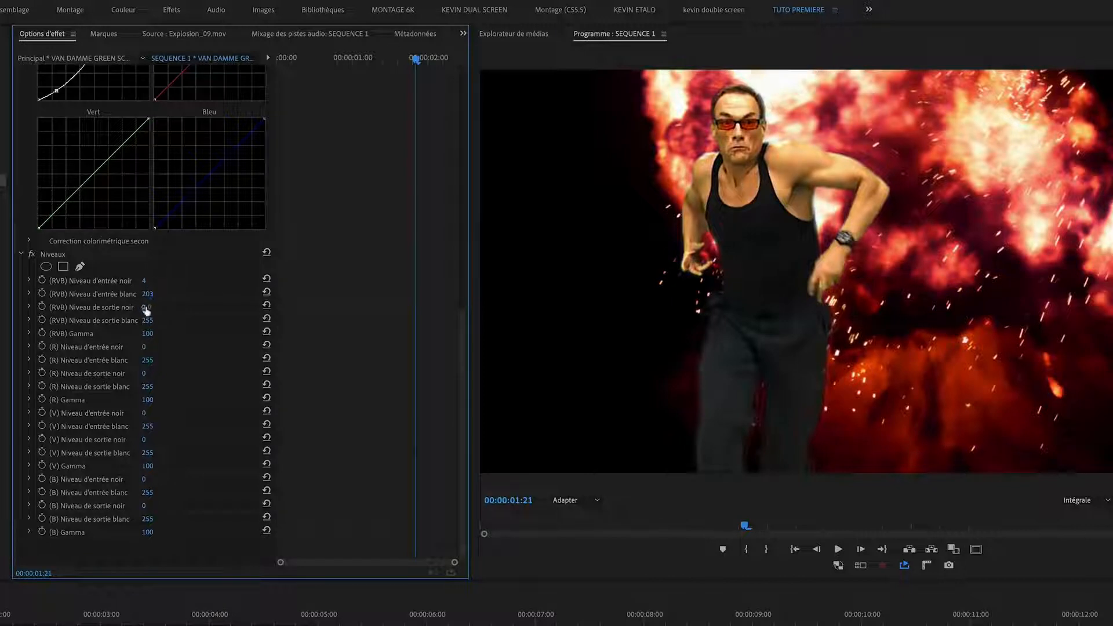
pyautogui.moveTo(146, 308); pyautogui.dragTo(145, 307)
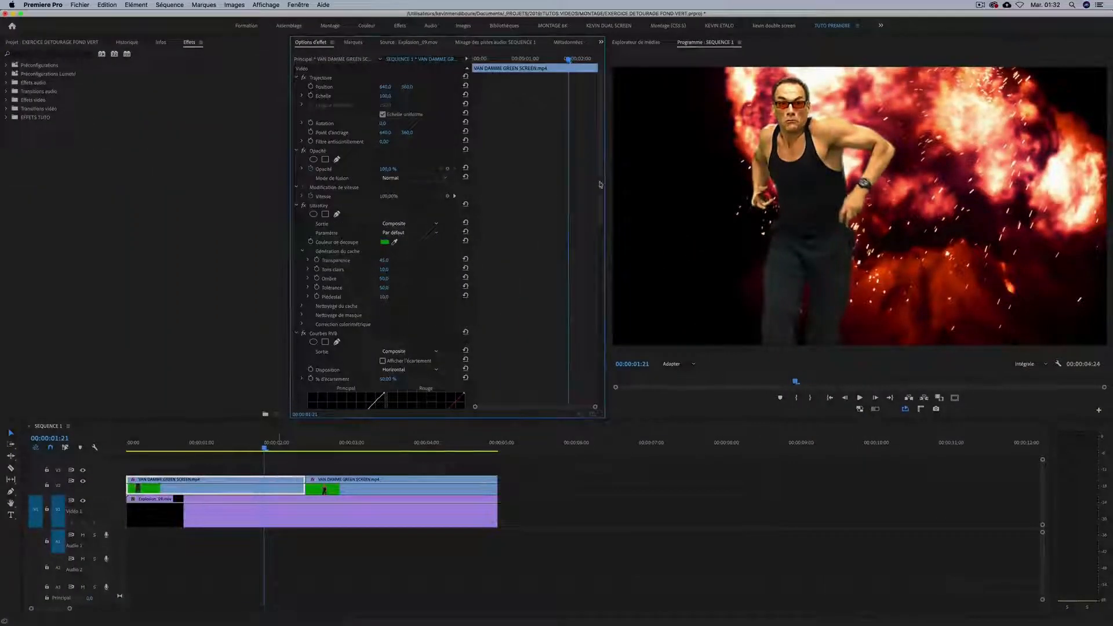
# In UltraKey's Nettoyage du cache, set Erodé to 3,5, Adoucissement to 26, Contraste to 10 and Centre to 37
pyautogui.scroll(-5, 331, 348)
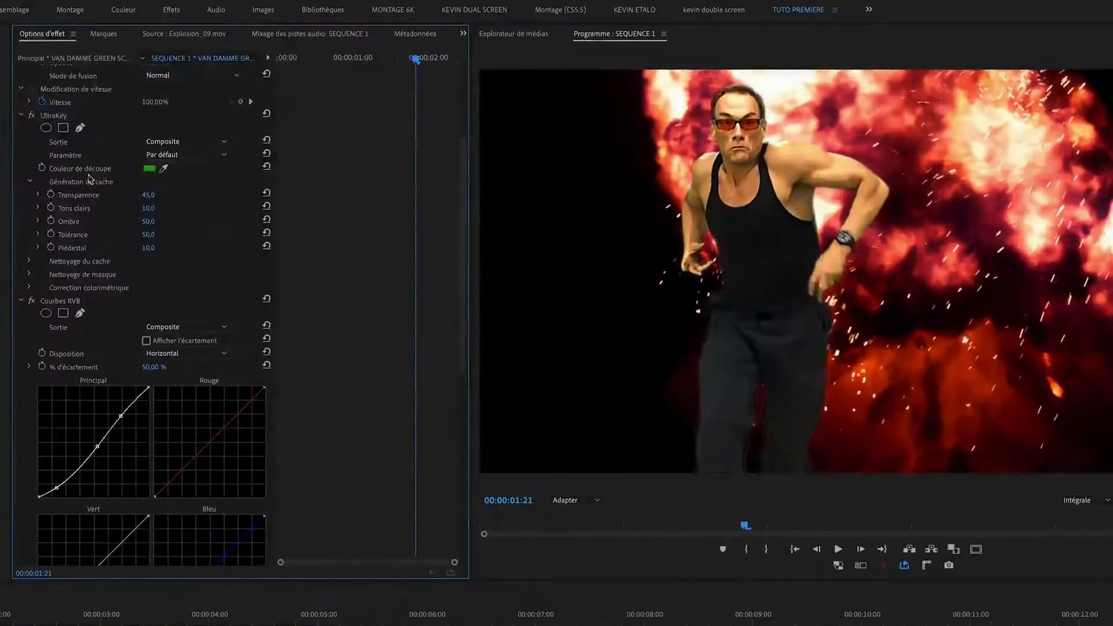
pyautogui.click(307, 154)
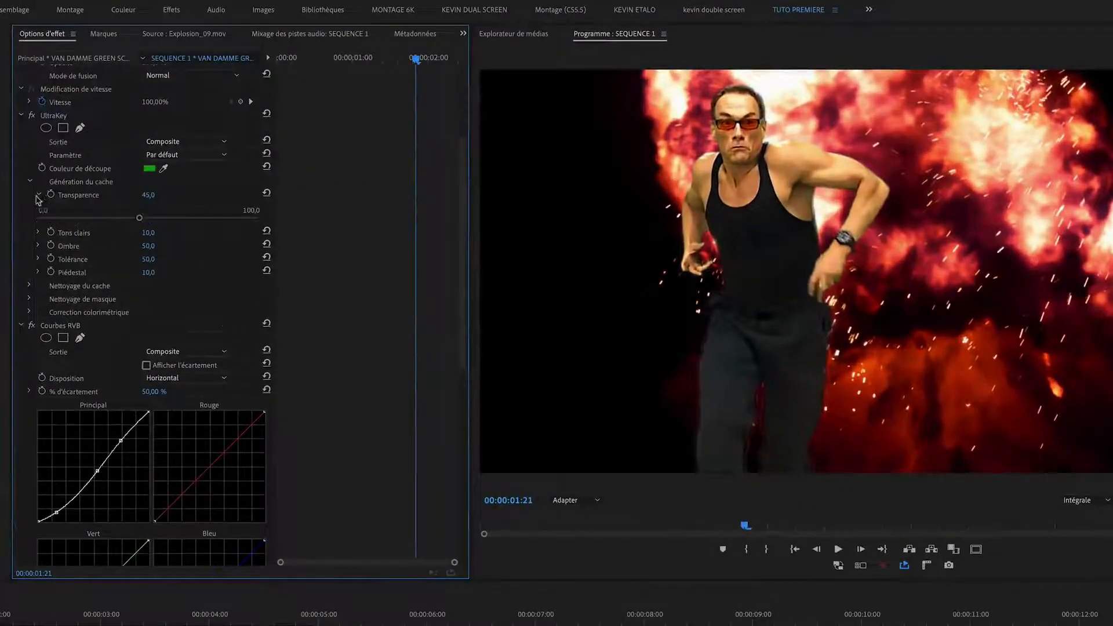
pyautogui.click(39, 231)
pyautogui.click(39, 269)
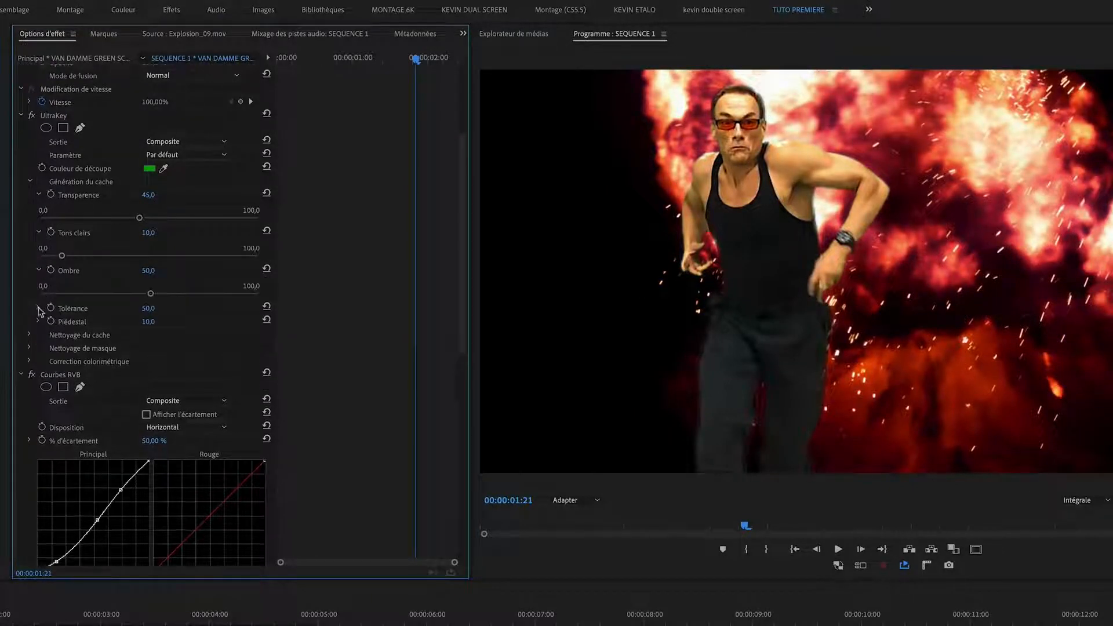
pyautogui.click(39, 307)
pyautogui.click(38, 345)
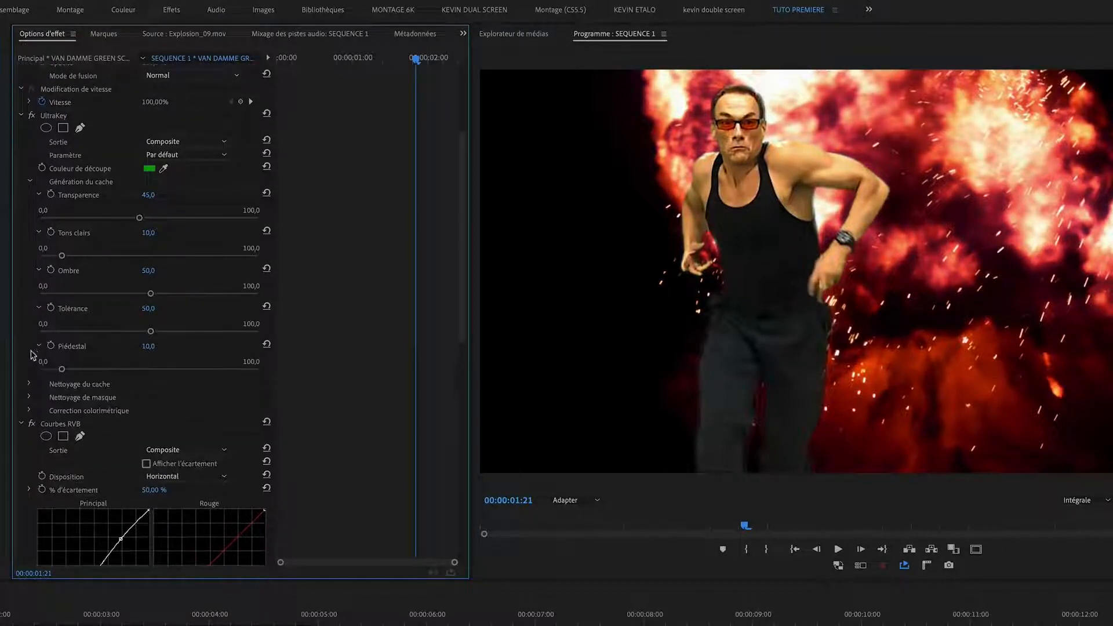
pyautogui.click(29, 384)
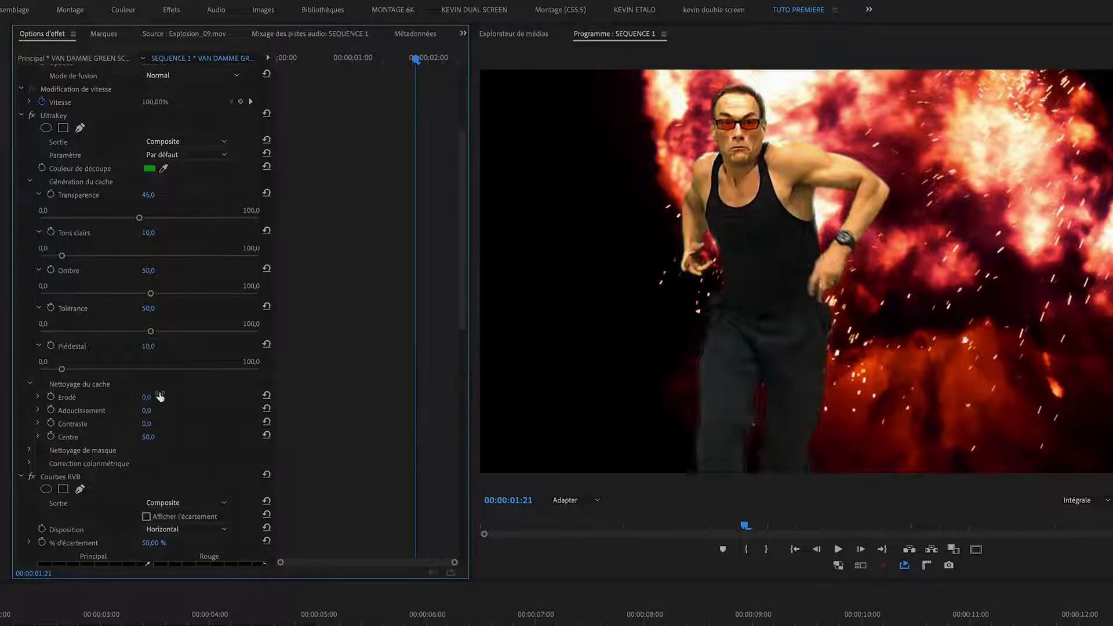
pyautogui.moveTo(148, 397)
pyautogui.mouseDown()
pyautogui.moveTo(183, 397)
pyautogui.moveTo(147, 397)
pyautogui.mouseUp()
pyautogui.click(39, 398)
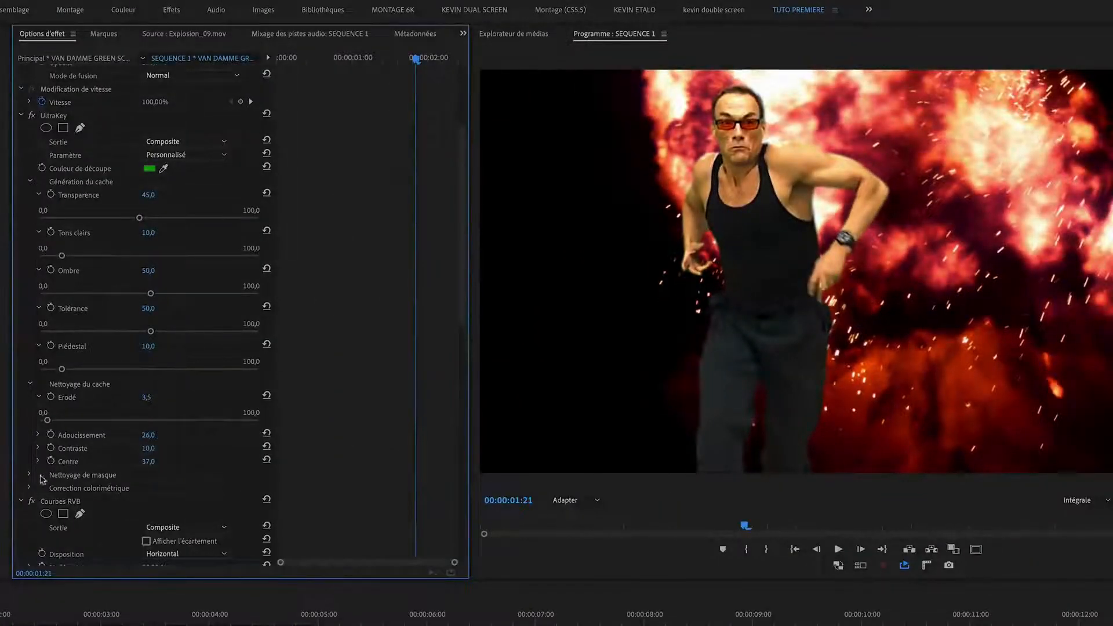
# In UltraKey, set the Nettoyage de masque Etendue to 52, and slightly lower the Saturation and raise the Luminance under Correction colorimétrique
pyautogui.click(29, 476)
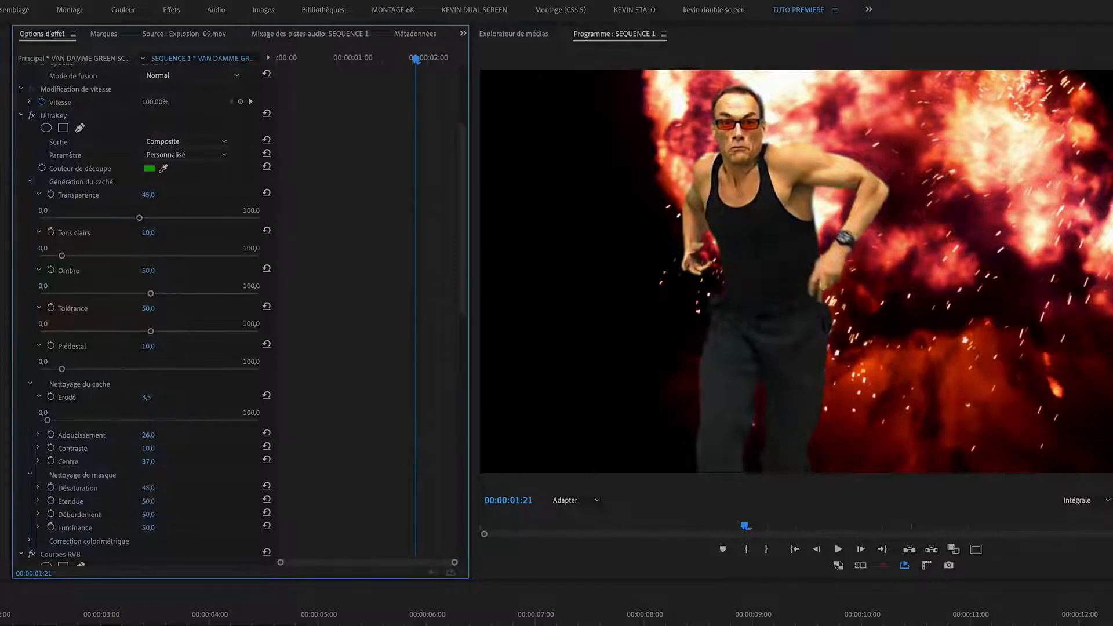
pyautogui.moveTo(149, 503); pyautogui.dragTo(152, 503)
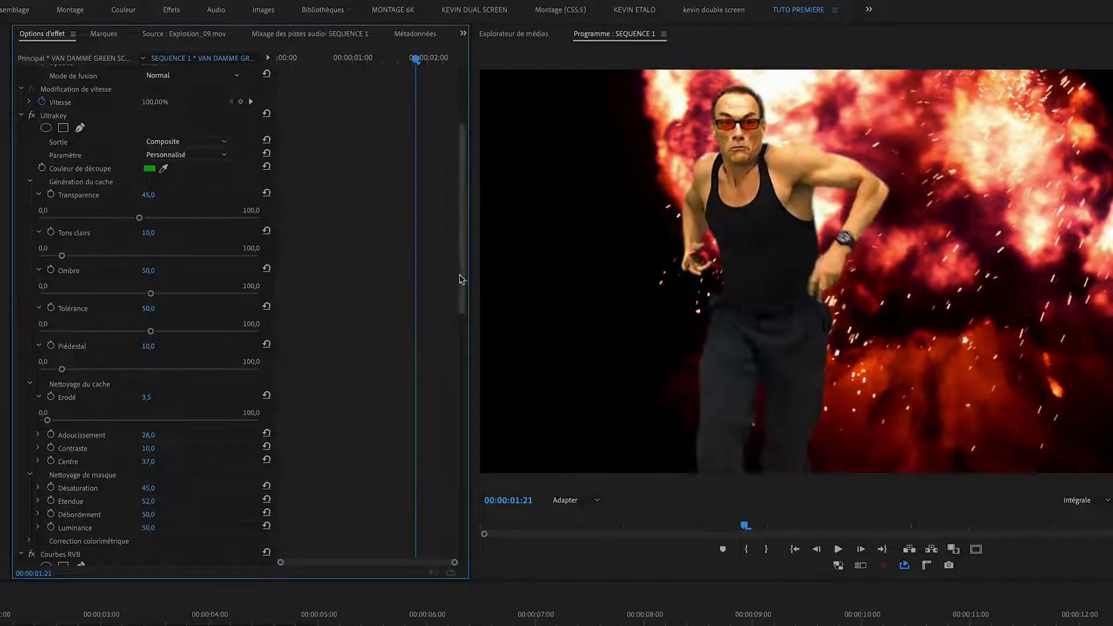
pyautogui.moveTo(462, 273); pyautogui.dragTo(462, 331)
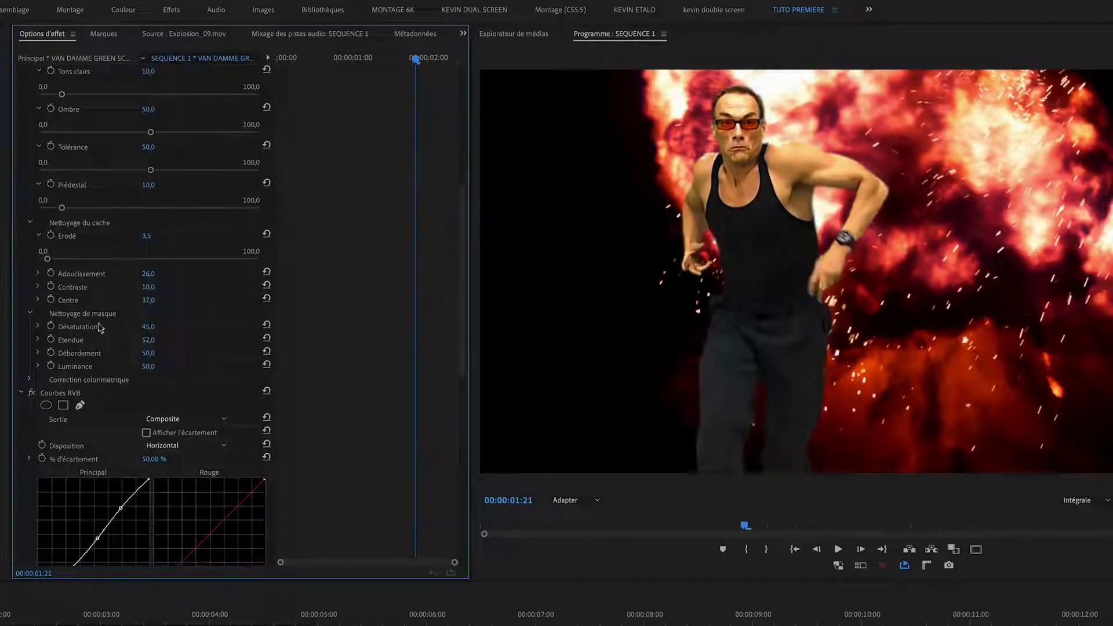
pyautogui.click(29, 380)
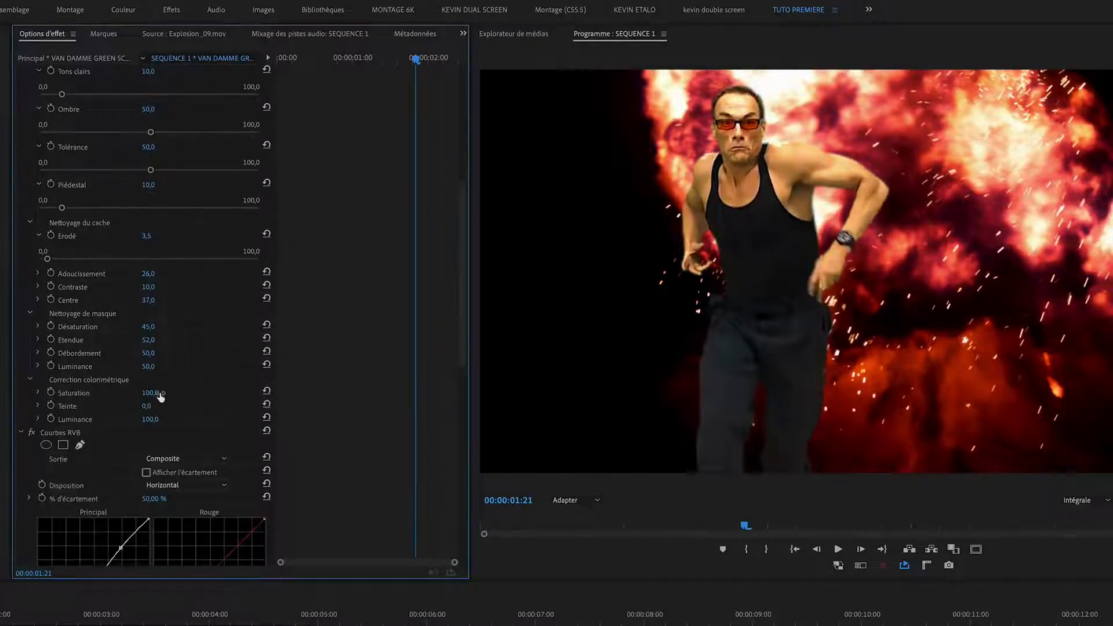
pyautogui.moveTo(160, 394); pyautogui.dragTo(157, 394)
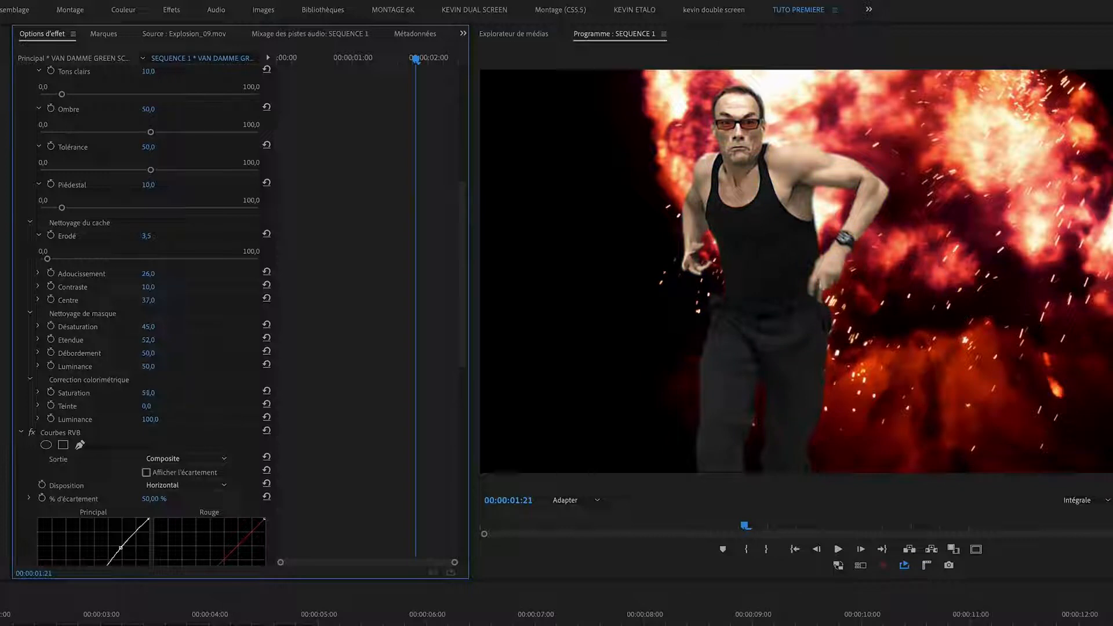
pyautogui.moveTo(154, 423); pyautogui.dragTo(158, 423)
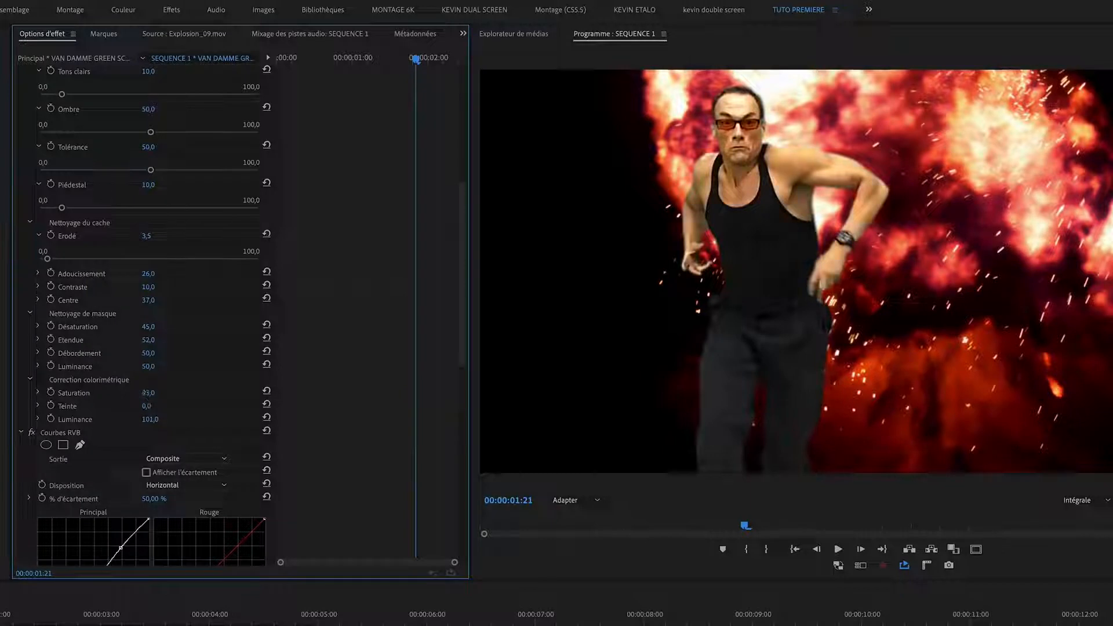
# Compare the first clip with UltraKey off and on, leave the effect enabled, and play the opening of the sequence
pyautogui.moveTo(463, 307); pyautogui.dragTo(462, 228)
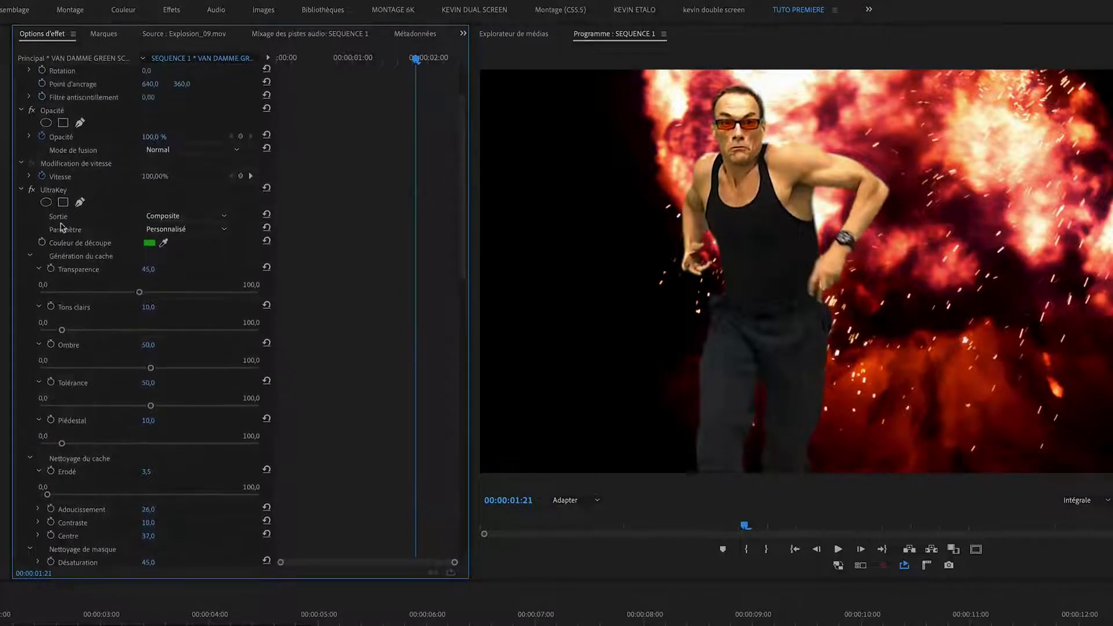
pyautogui.click(32, 190)
pyautogui.click(32, 190)
pyautogui.click(32, 190)
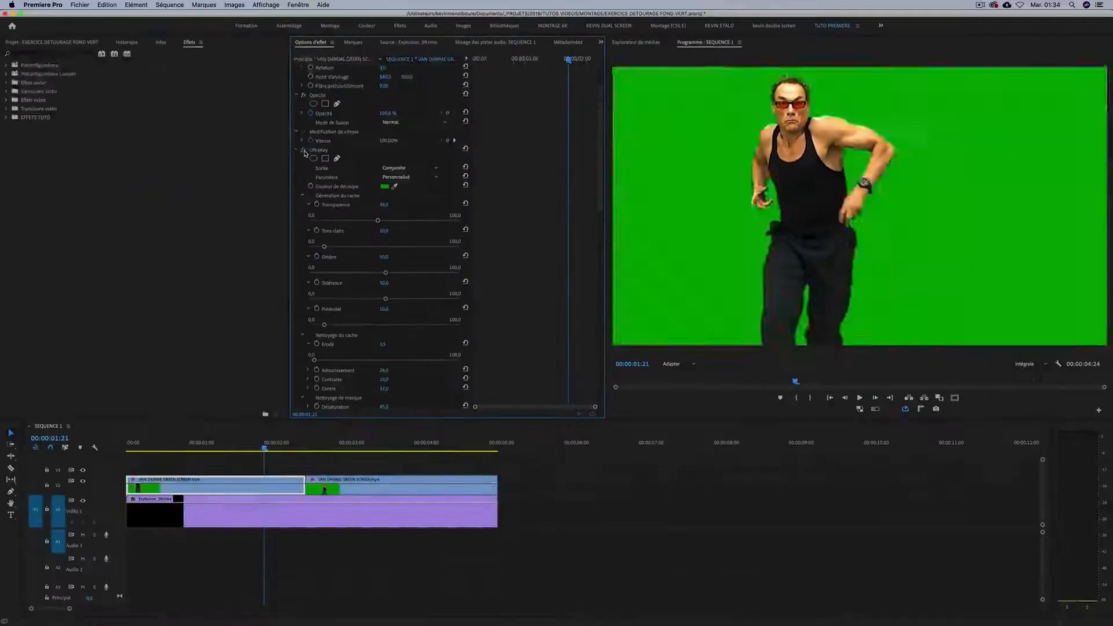
pyautogui.click(32, 190)
pyautogui.moveTo(186, 445); pyautogui.dragTo(146, 444)
pyautogui.press('space')
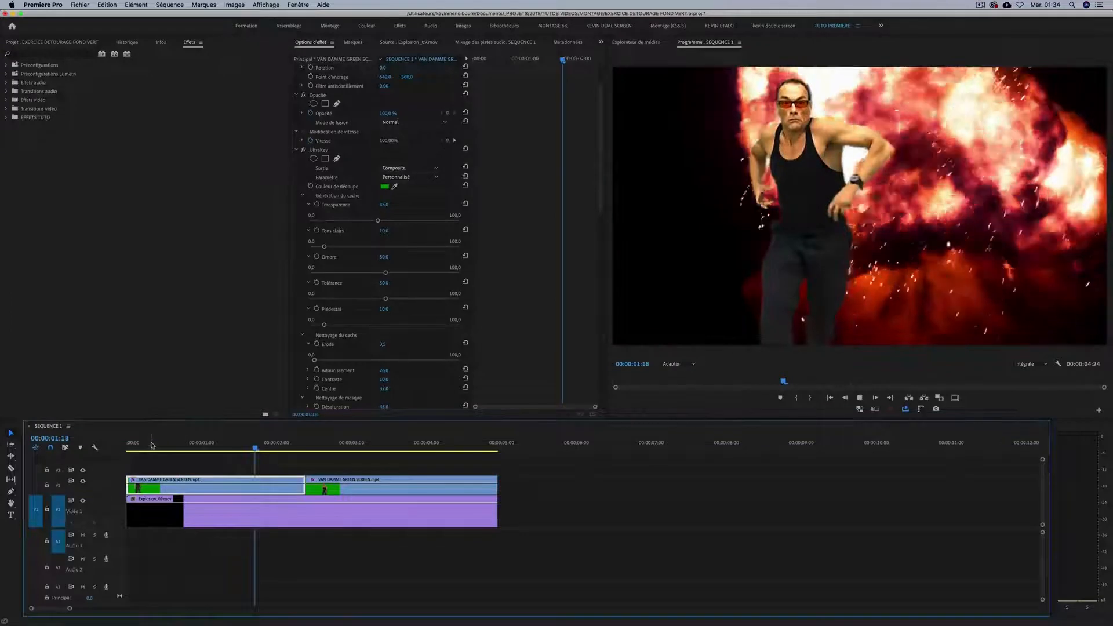
pyautogui.press('space')
# Copy the adjusted UltraKey effect from the first green screen clip to the second and delete the second clip's old UltraKey
pyautogui.click(209, 467)
pyautogui.click(232, 485)
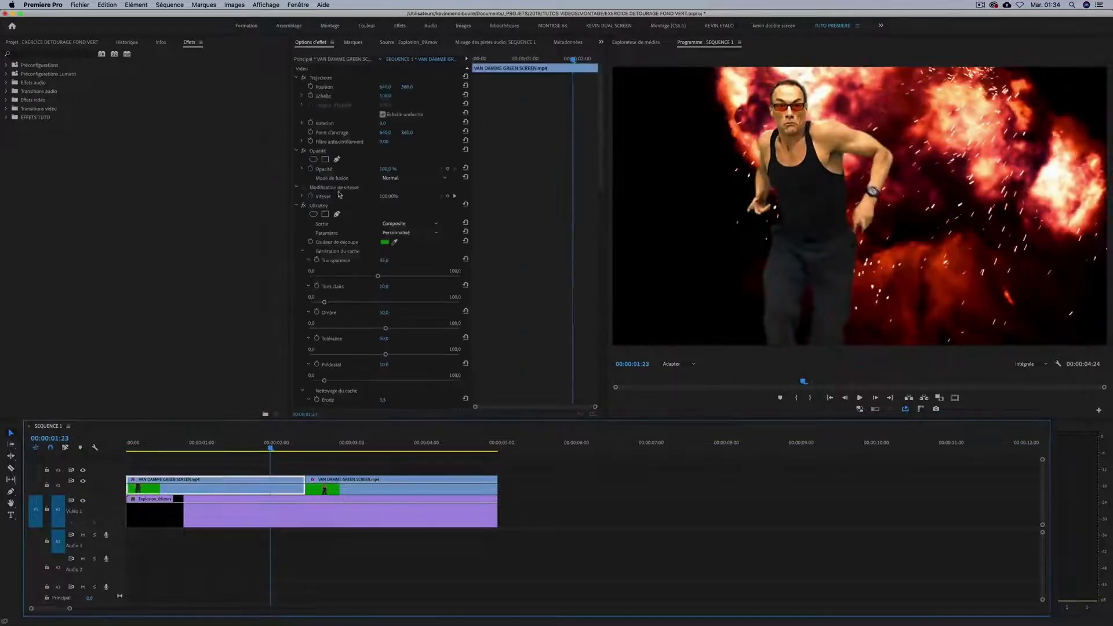
pyautogui.click(325, 207)
pyautogui.press('super+c')
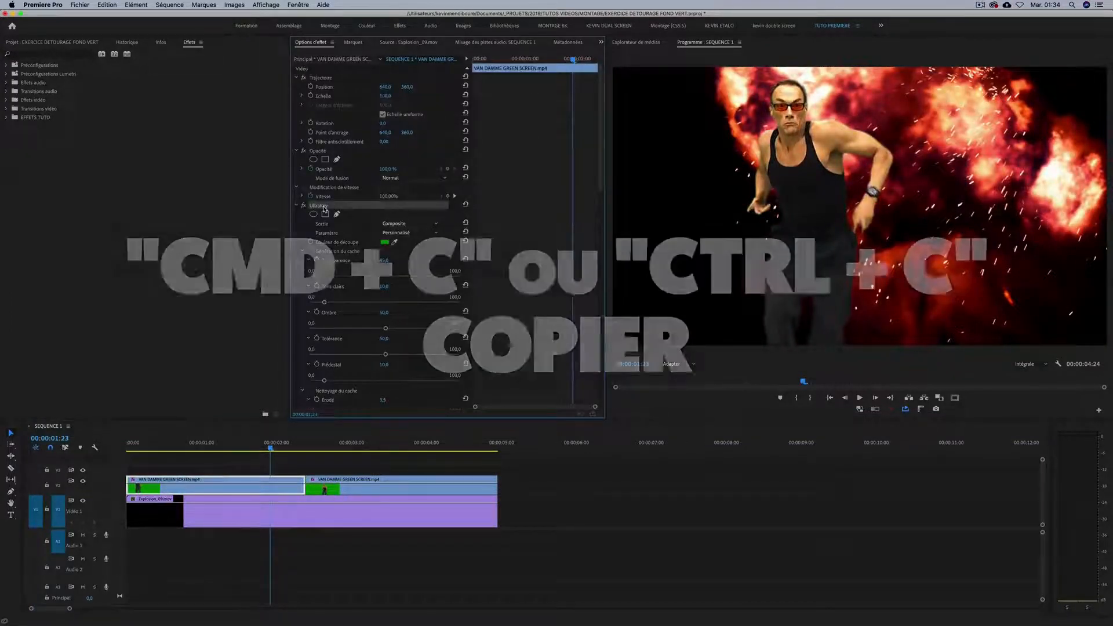
pyautogui.click(344, 484)
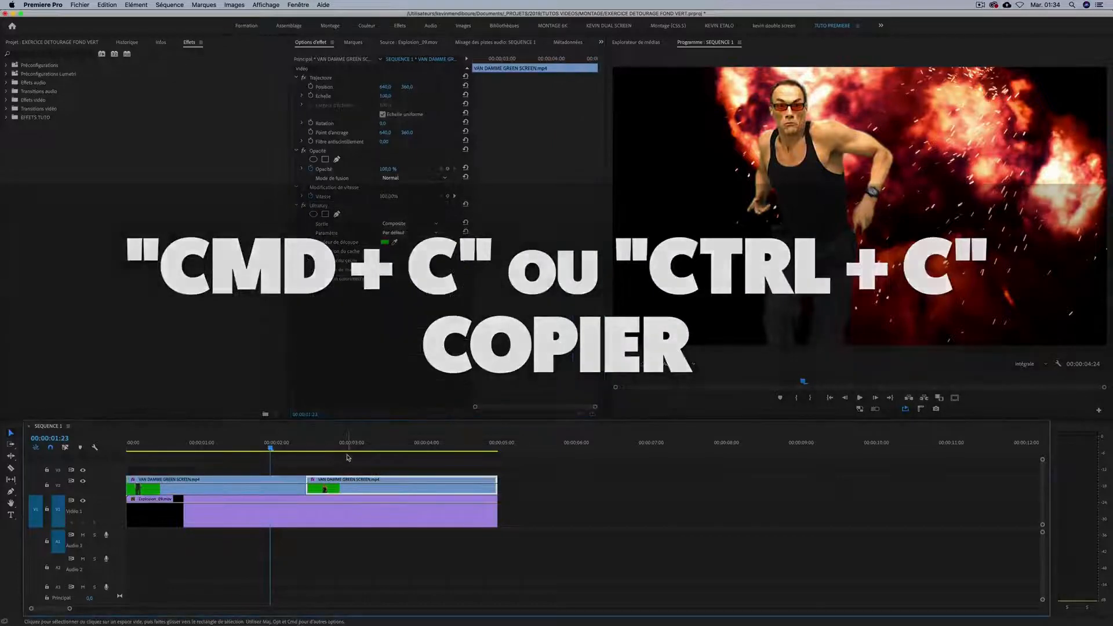
pyautogui.press('super+v')
pyautogui.moveTo(347, 444)
pyautogui.mouseDown()
pyautogui.moveTo(386, 443)
pyautogui.moveTo(347, 443)
pyautogui.mouseUp()
pyautogui.click(321, 206)
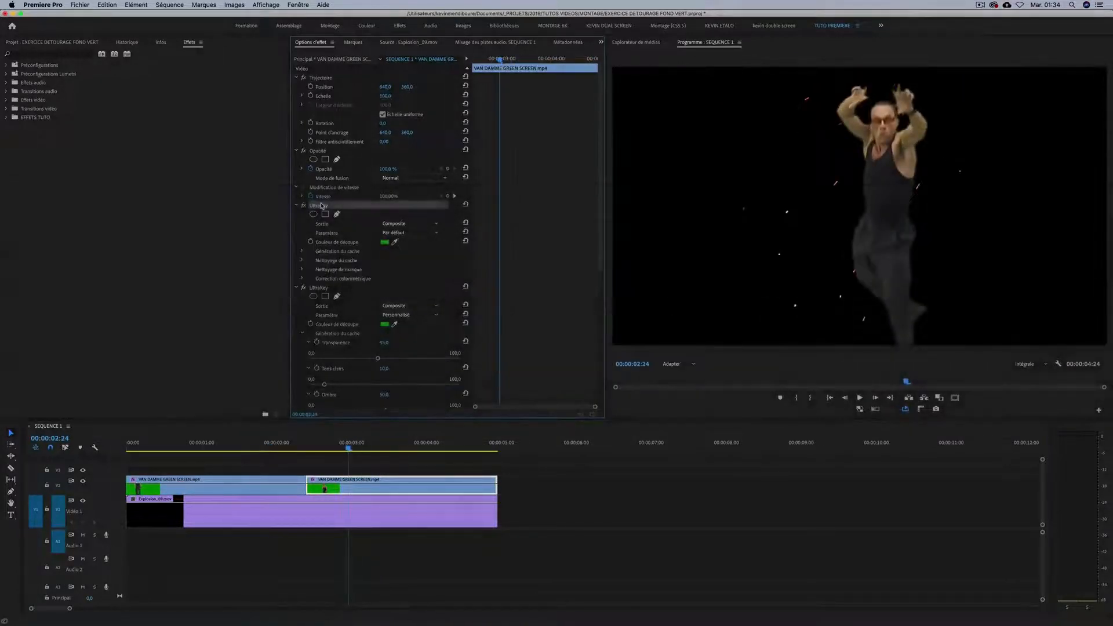
pyautogui.press('Delete')
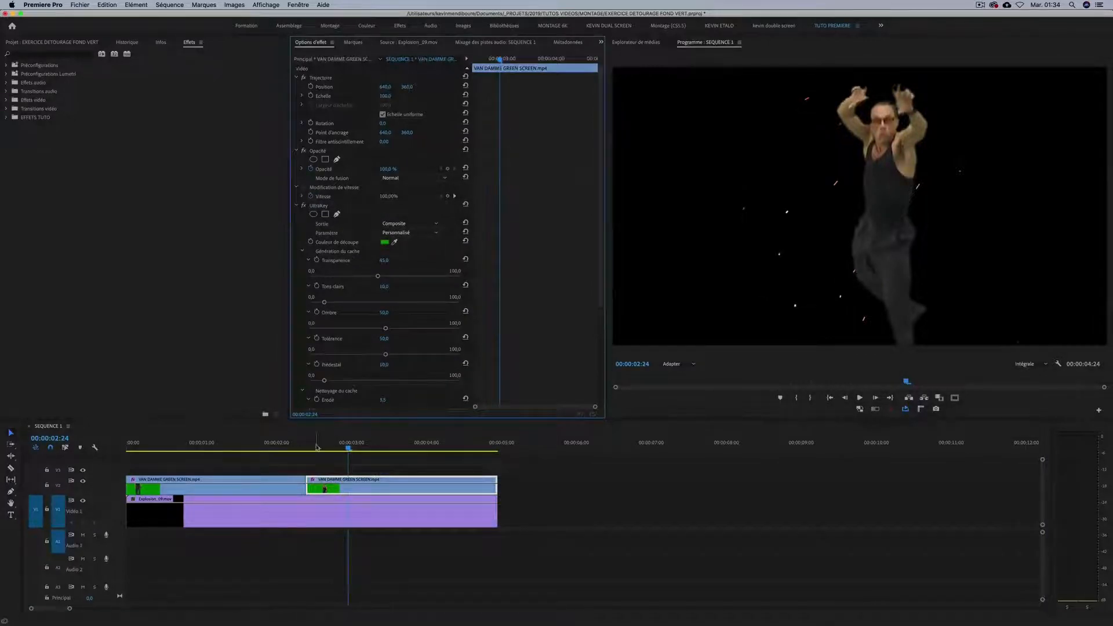
# Play the sequence from the start to check the refined keying on both green screen clips
pyautogui.moveTo(318, 448); pyautogui.dragTo(47, 446)
pyautogui.press('space')
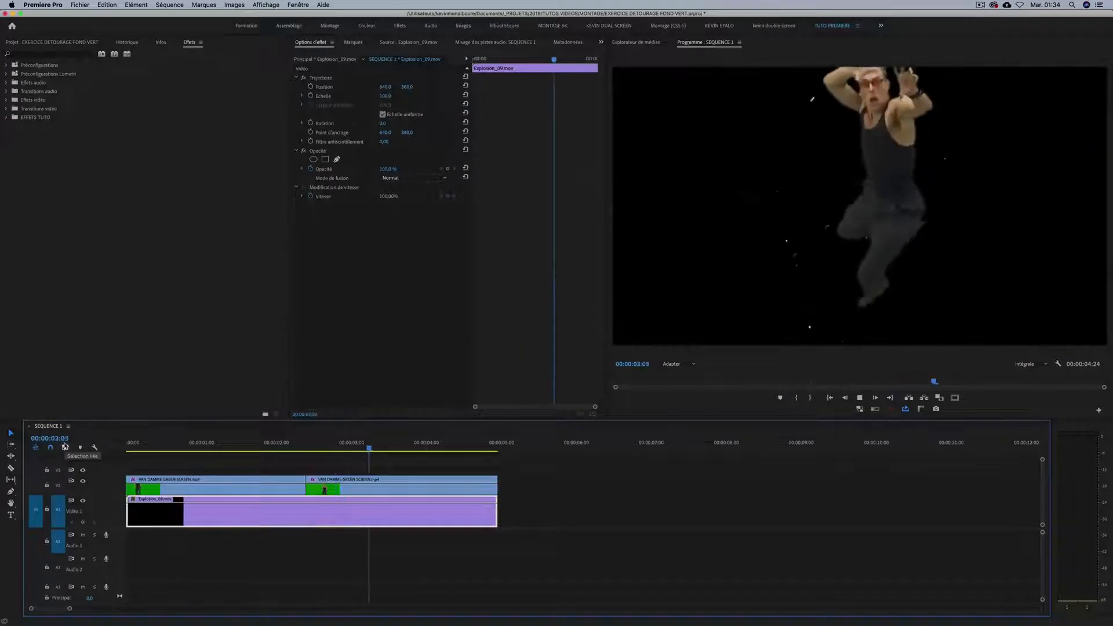
pyautogui.moveTo(160, 447); pyautogui.dragTo(65, 447)
pyautogui.press('space')
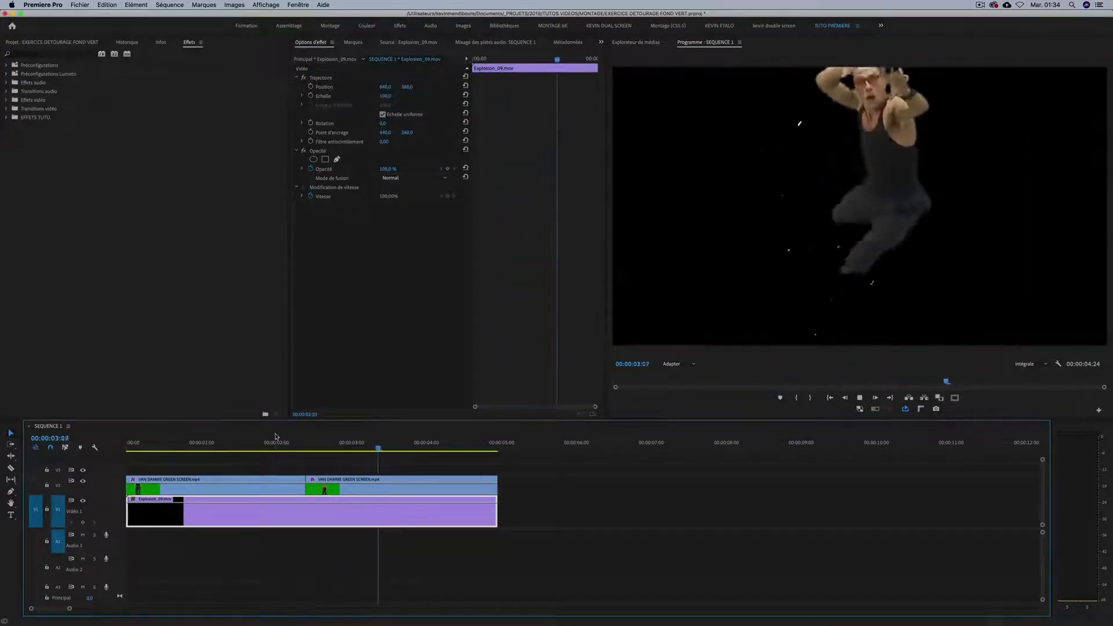
pyautogui.press('space')
# Split the explosion clip at 00:00:02:10, in line with the cut between the two green screen clips
pyautogui.moveTo(279, 447)
pyautogui.mouseDown()
pyautogui.moveTo(309, 444)
pyautogui.moveTo(295, 445)
pyautogui.mouseUp()
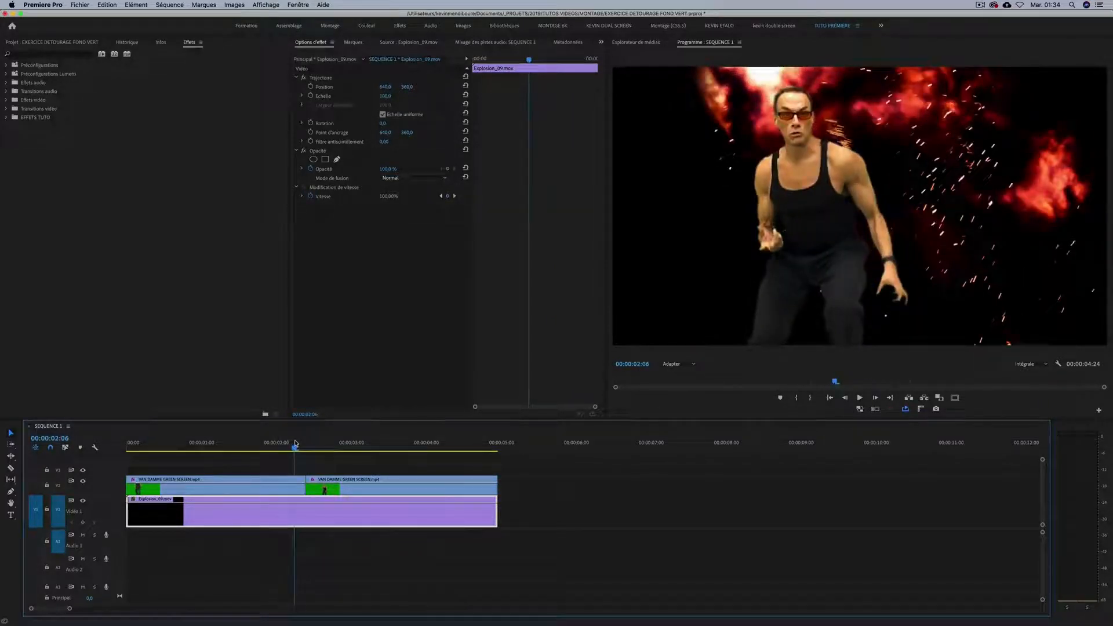
pyautogui.press('Right')
pyautogui.press('Right')
pyautogui.press('Right')
pyautogui.press('Right')
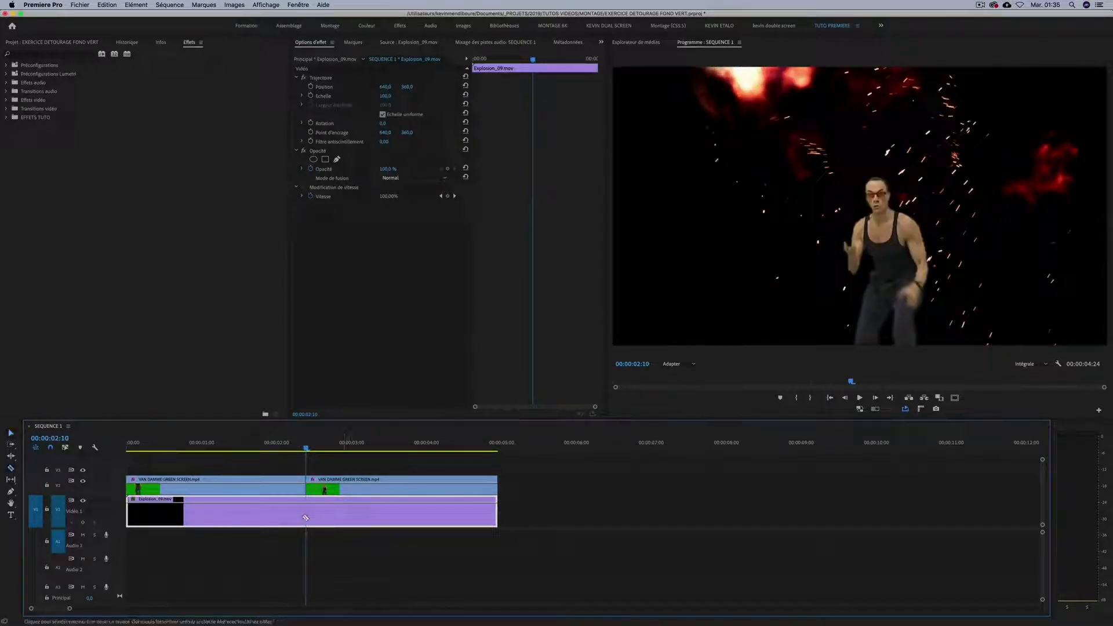
pyautogui.press('super+k')
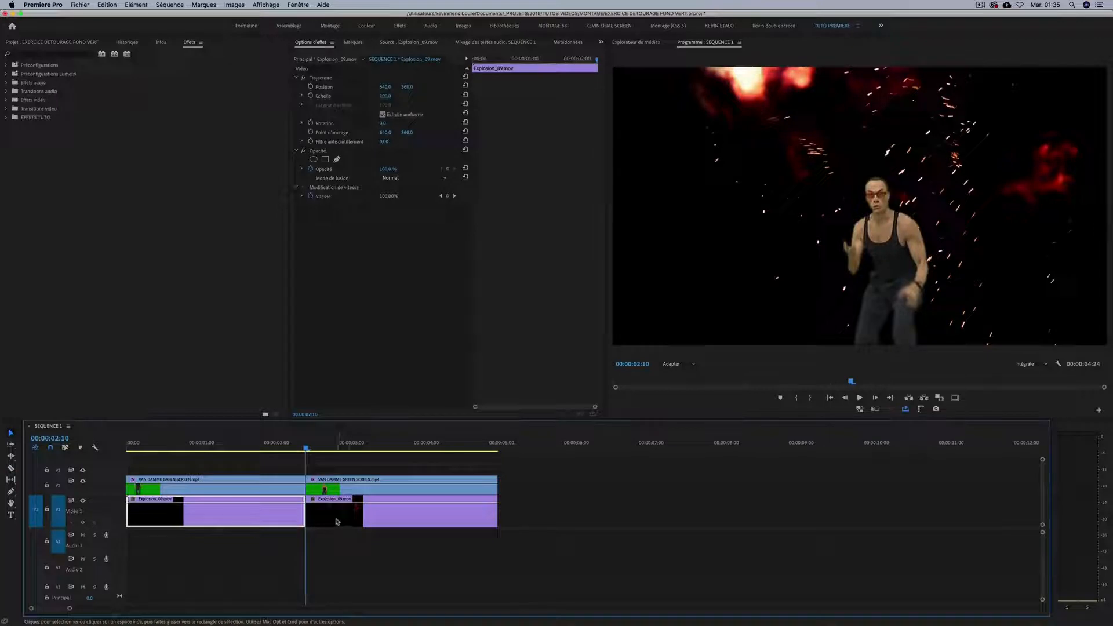
# Try scaling down the second part of the explosion clip, and undo the scale change
pyautogui.click(337, 521)
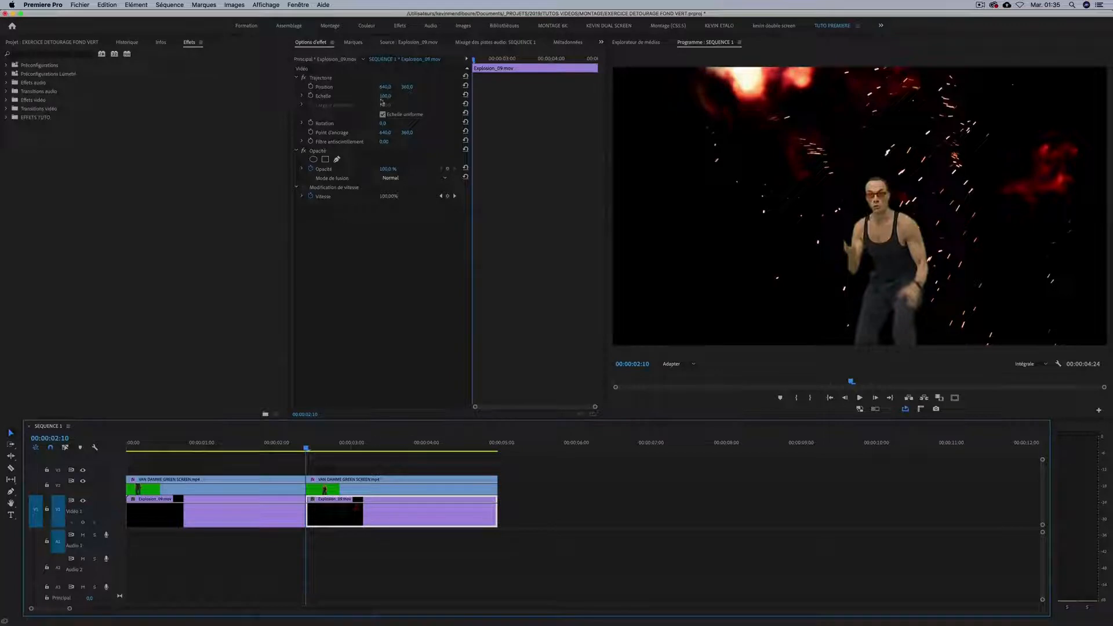
pyautogui.moveTo(387, 98); pyautogui.dragTo(356, 98)
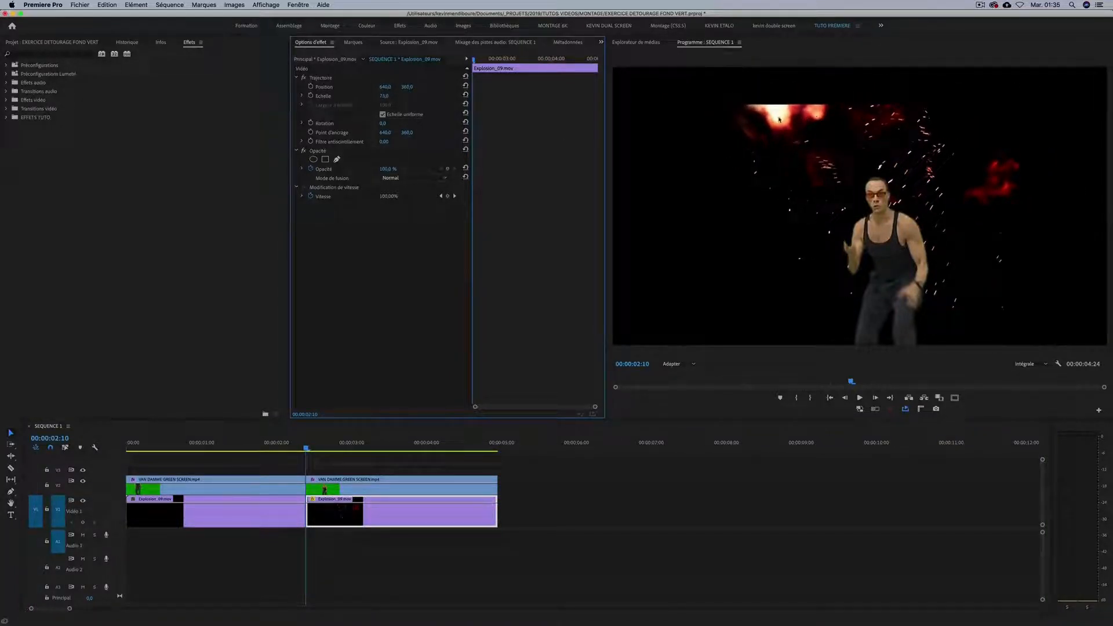
pyautogui.press('super+z')
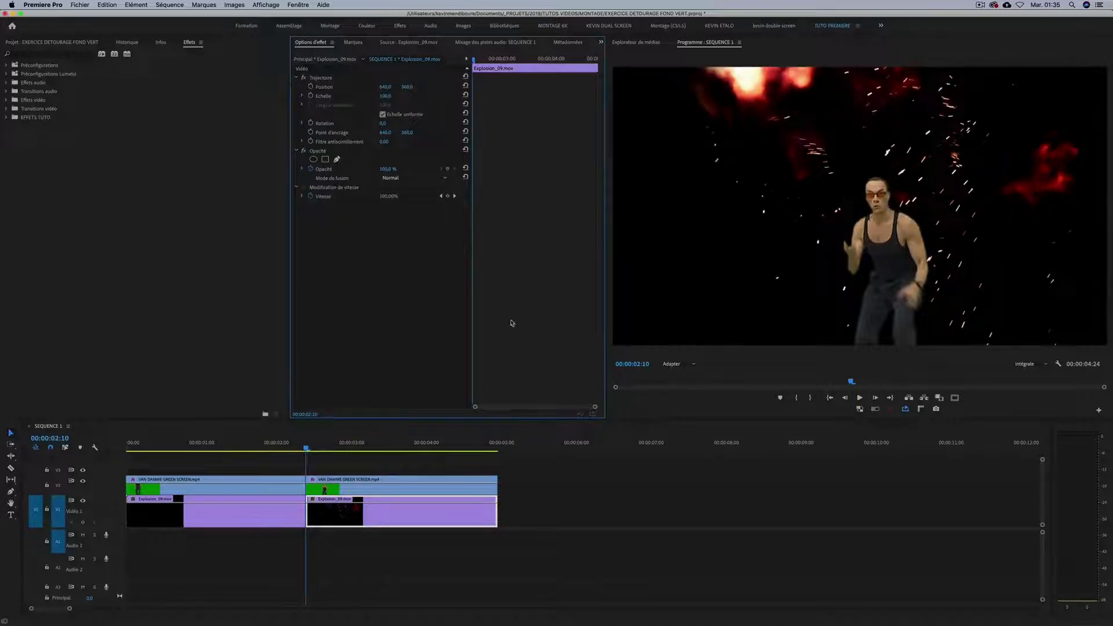
# Set the scale of the first explosion clip to 154, viewing its last frame at 00:00:02:09
pyautogui.press('Left')
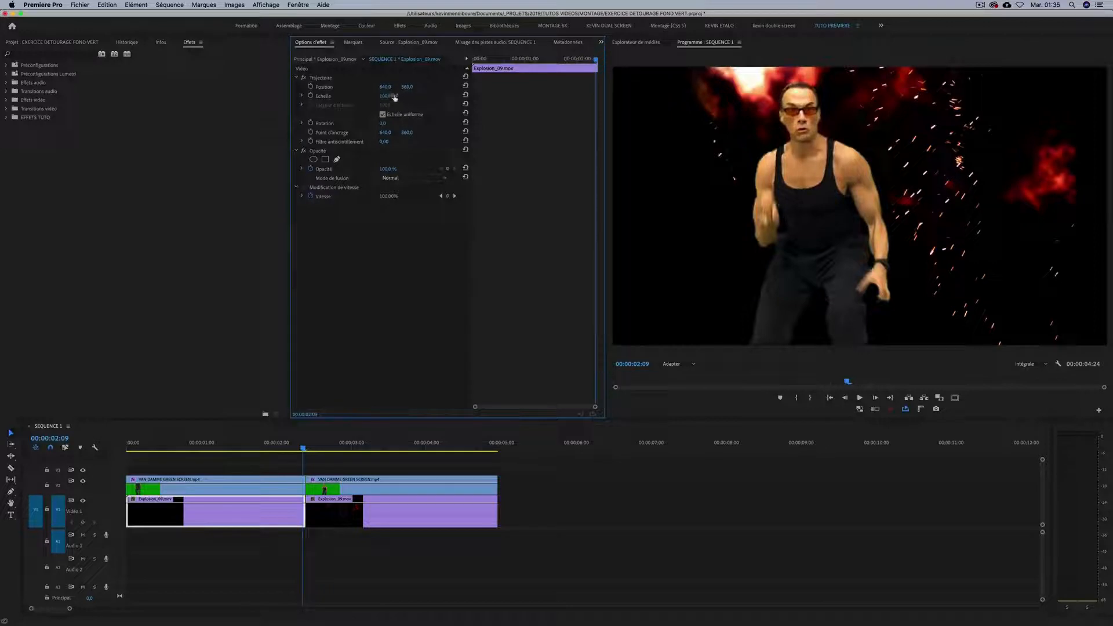
pyautogui.moveTo(385, 96); pyautogui.dragTo(416, 96)
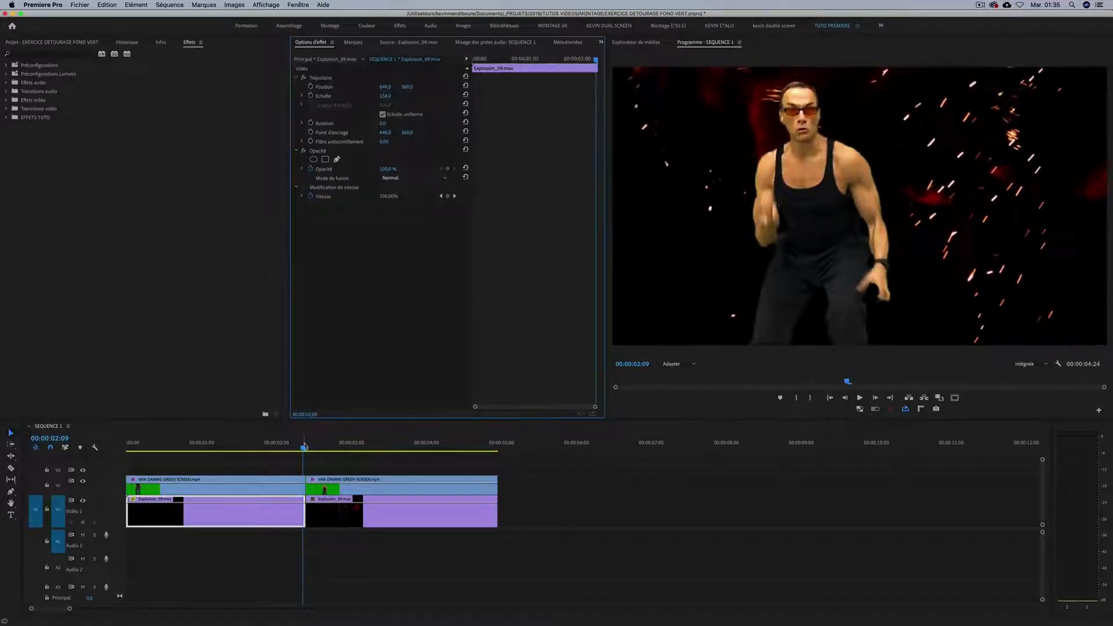
pyautogui.moveTo(304, 446)
pyautogui.mouseDown()
pyautogui.moveTo(319, 447)
pyautogui.moveTo(304, 447)
pyautogui.mouseUp()
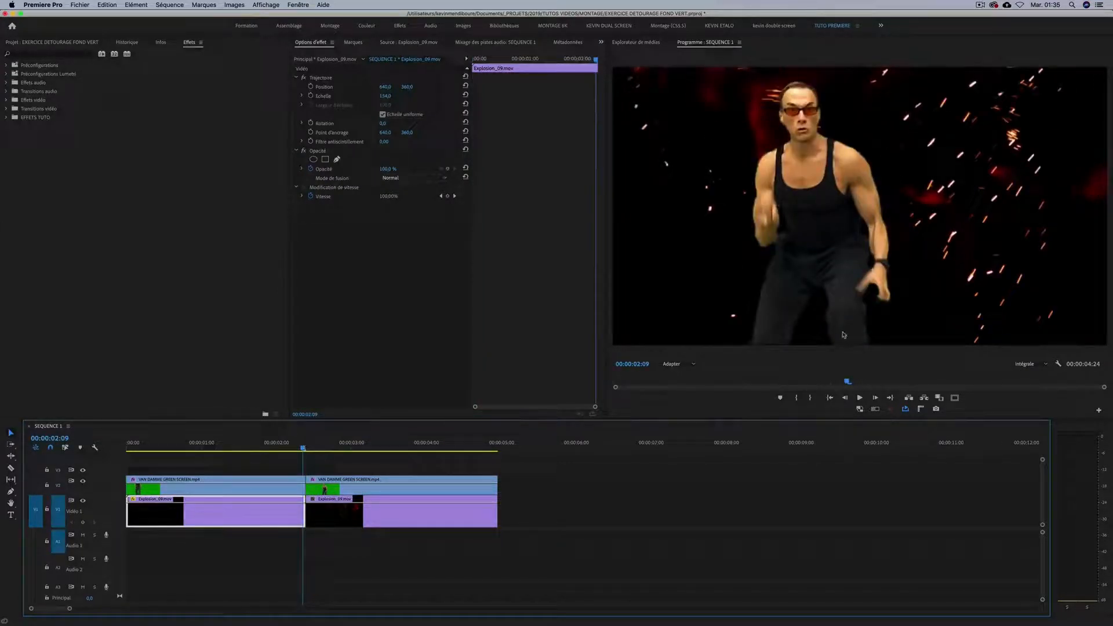
# Compare the frames on both sides of the cut between the explosion clips, and play the sequence from the start
pyautogui.moveTo(303, 447); pyautogui.dragTo(318, 447)
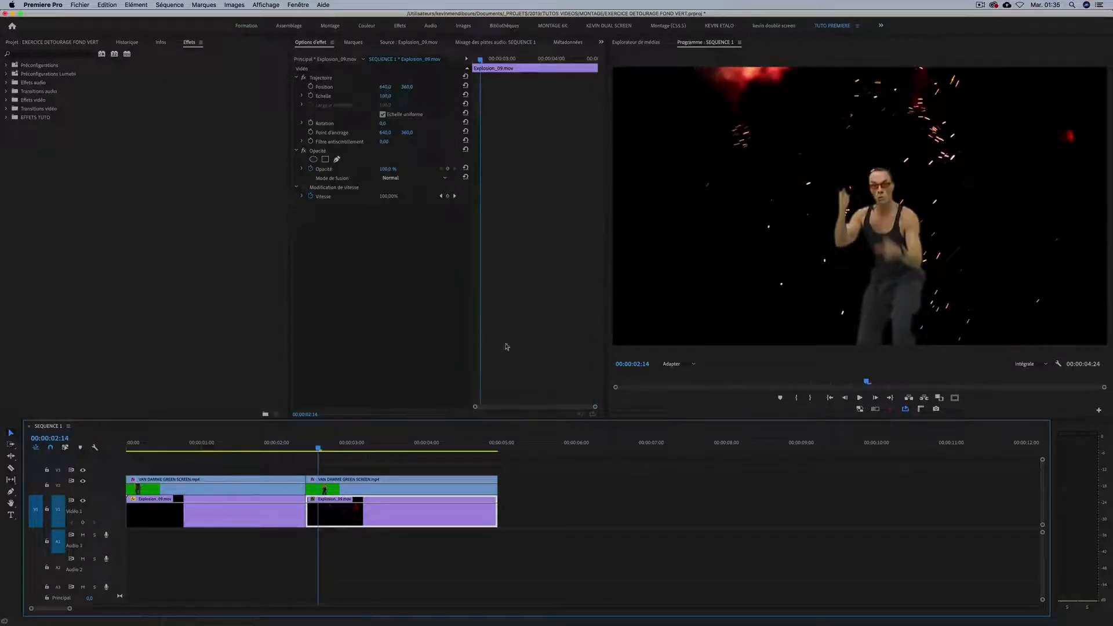
pyautogui.moveTo(321, 447); pyautogui.dragTo(301, 448)
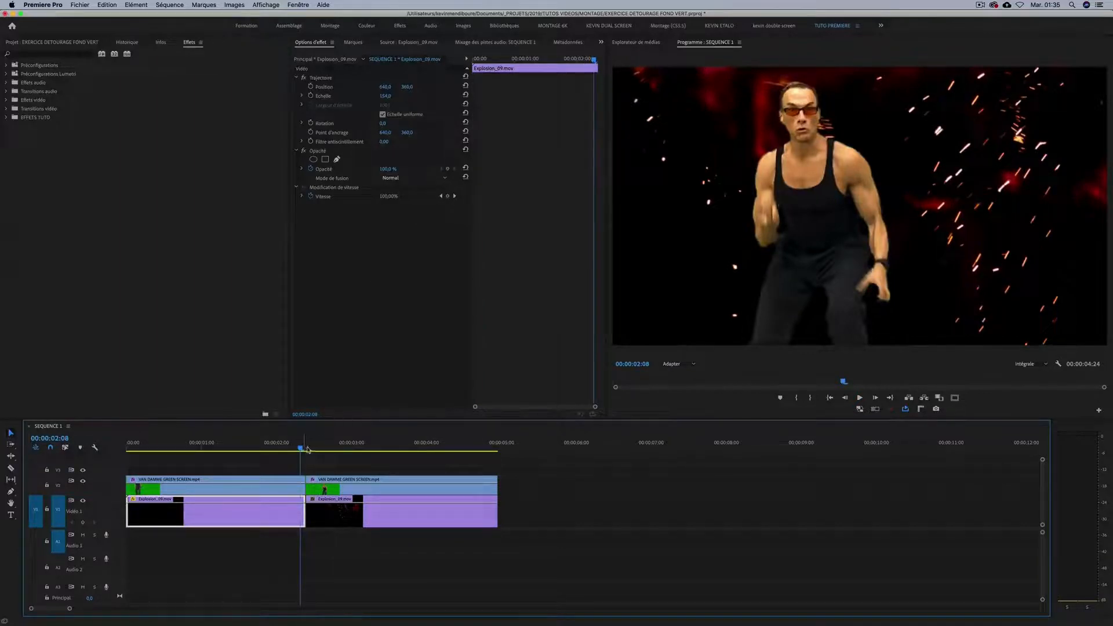
pyautogui.moveTo(307, 450); pyautogui.dragTo(90, 441)
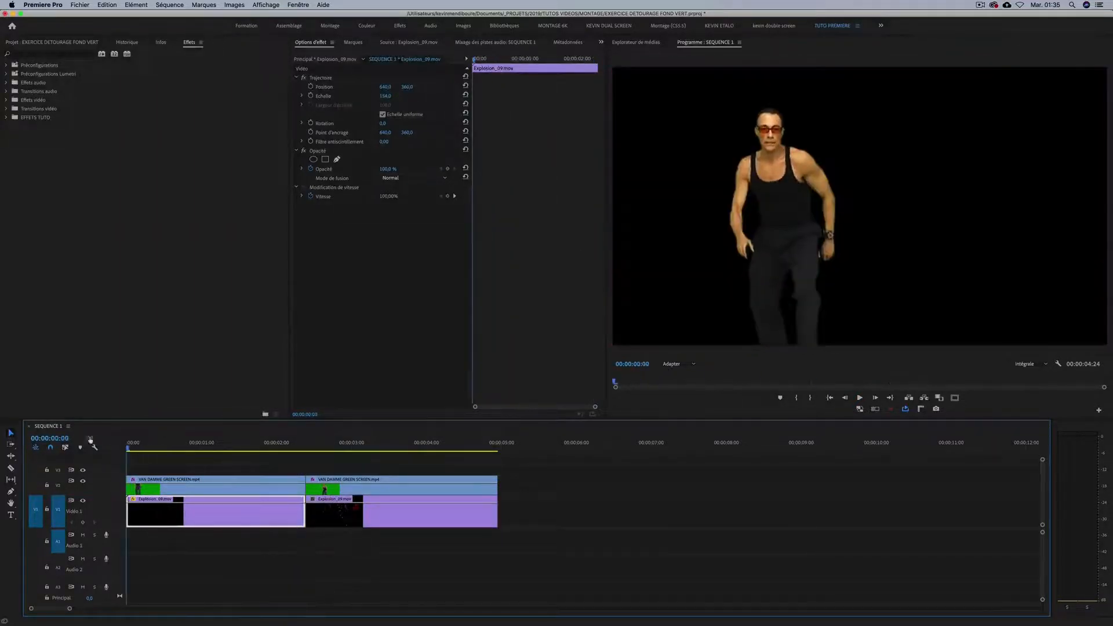
pyautogui.press('space')
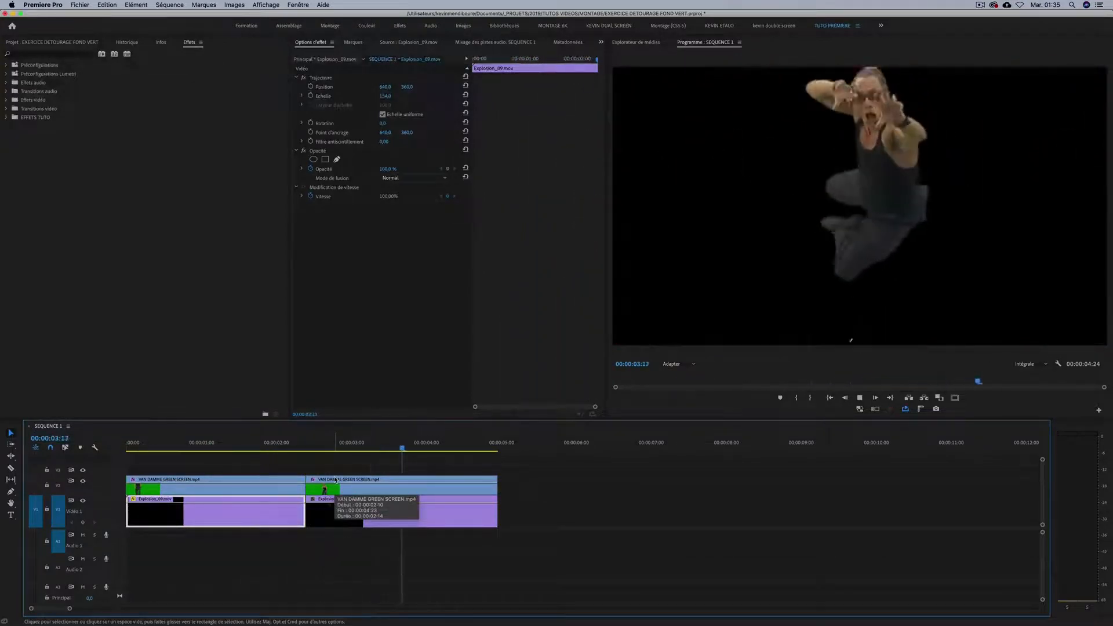
# Set the scale of the first explosion clip to 169, viewing its frame at 00:00:02:07
pyautogui.moveTo(347, 448); pyautogui.dragTo(297, 444)
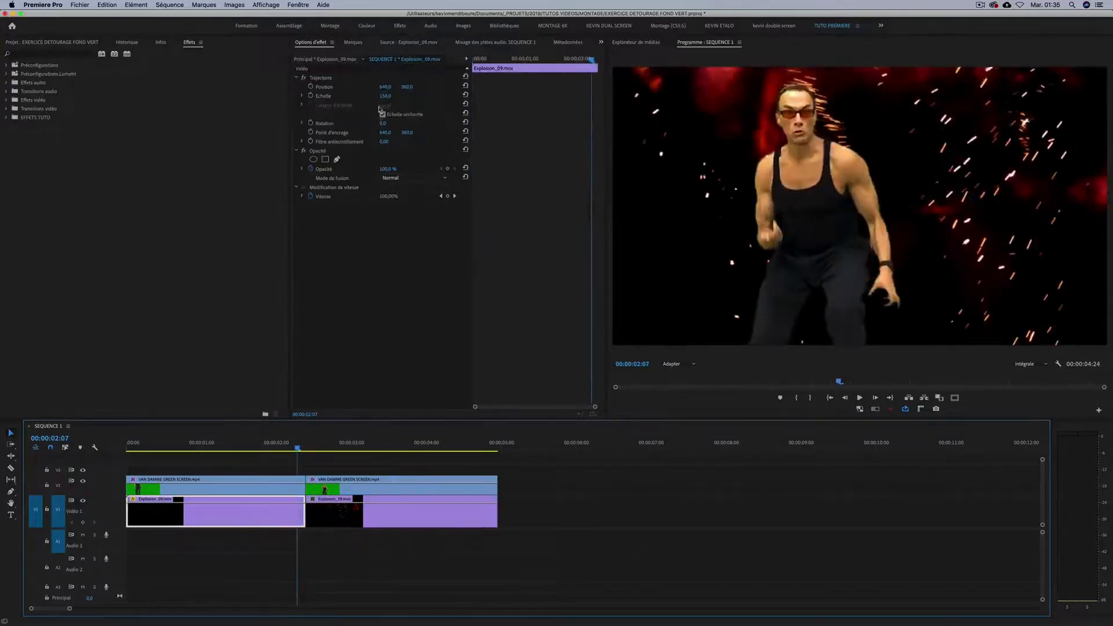
pyautogui.moveTo(385, 96); pyautogui.dragTo(388, 96)
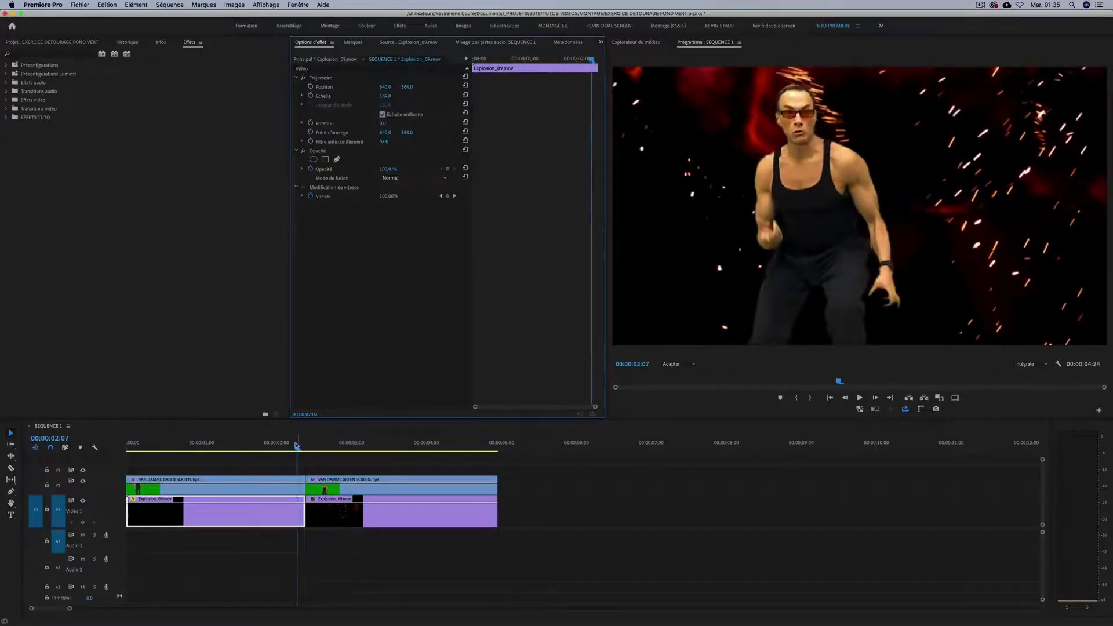
# Play the sequence from the start to check the enlarged explosion behind the first shot and the transition to the second
pyautogui.moveTo(295, 445); pyautogui.dragTo(127, 441)
pyautogui.press('space')
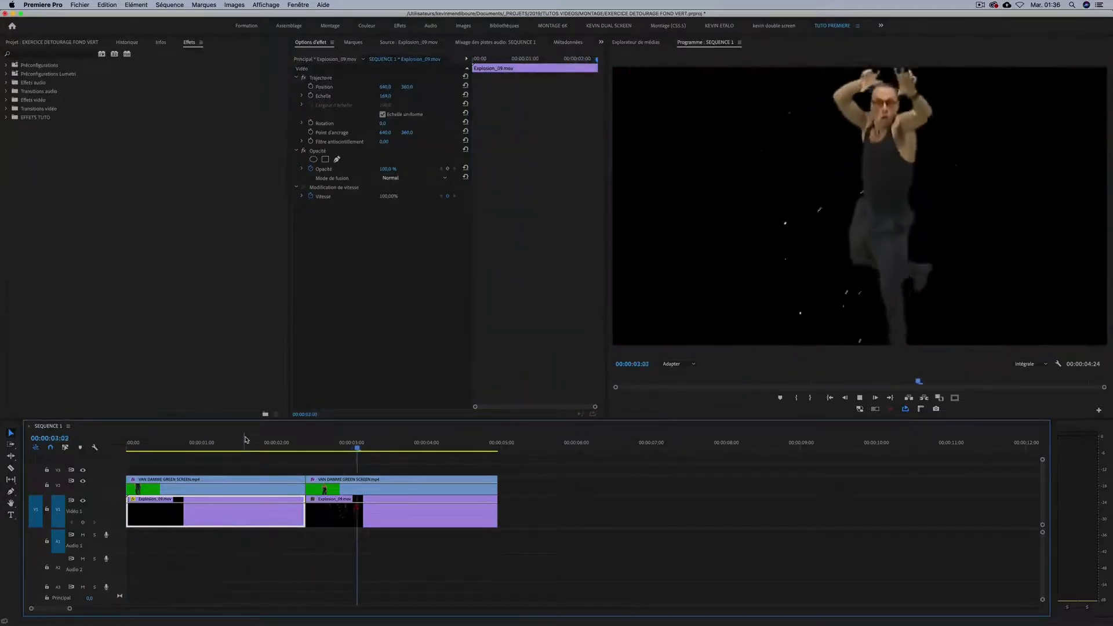
pyautogui.press('space')
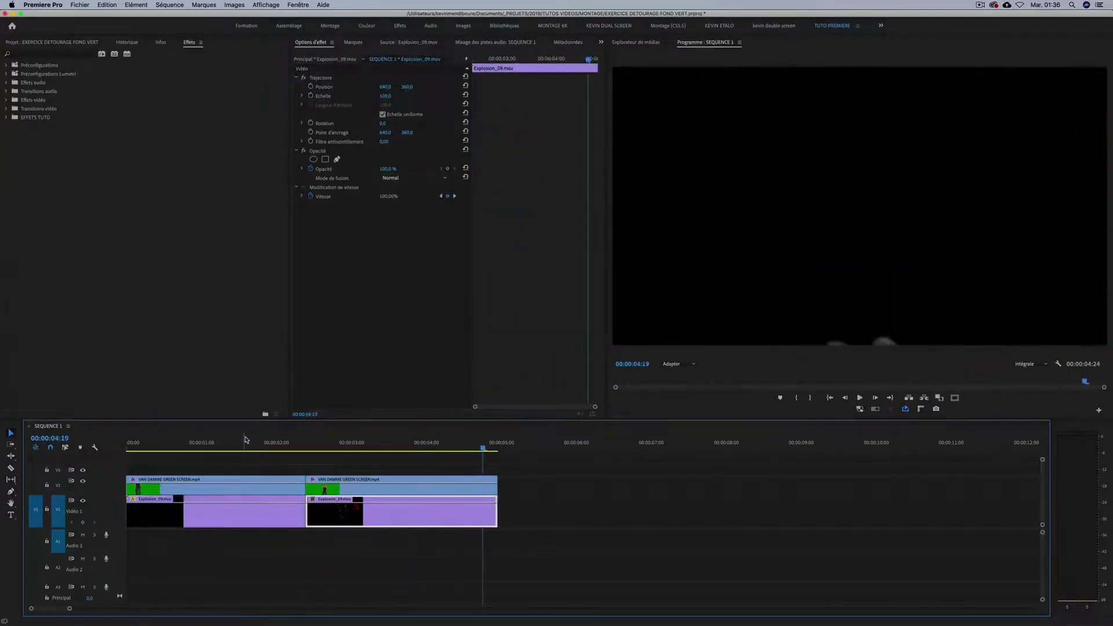